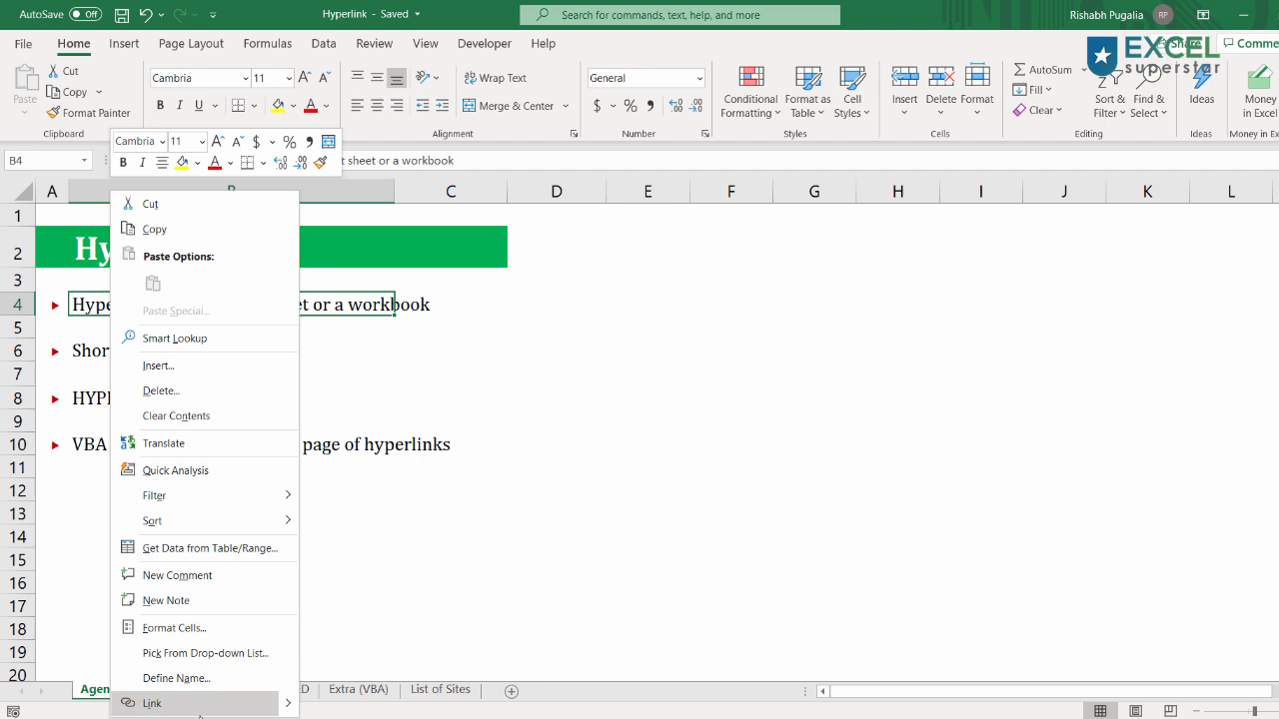
Open the Summary sheet, follow the AD division's hyperlink, and return through the AD sheet's link to the Summary sheet
key("Escape")
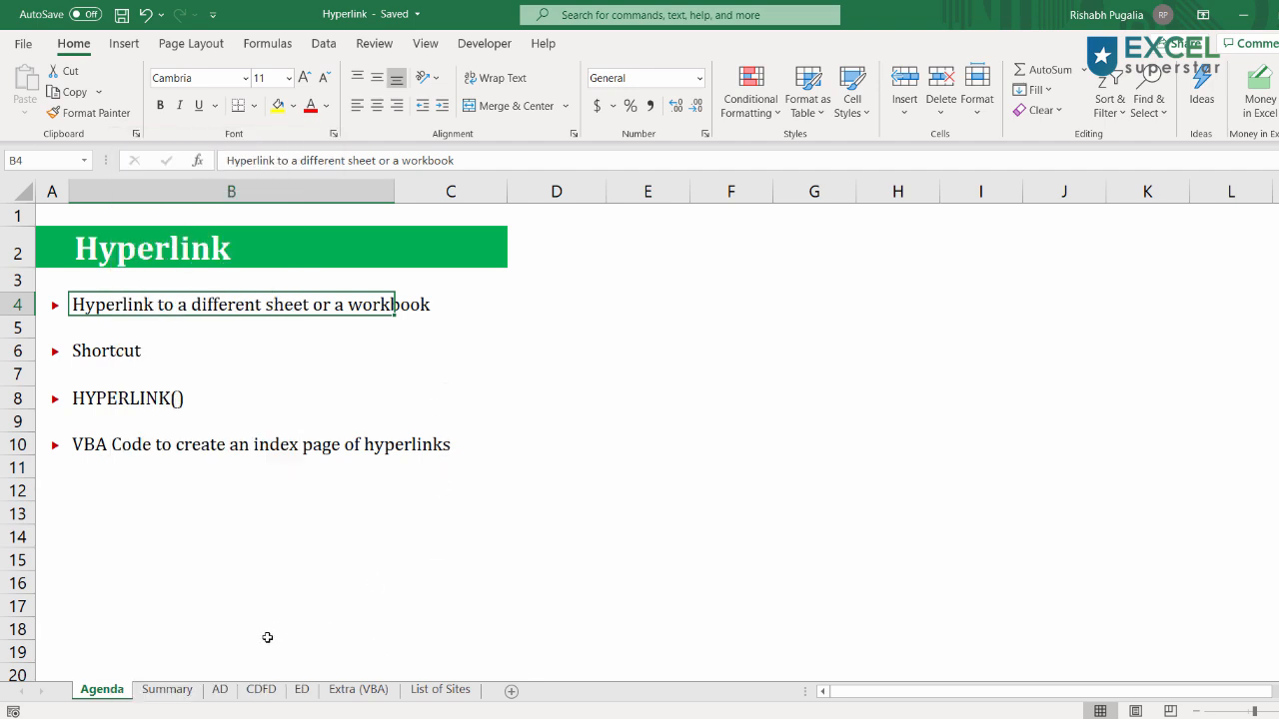
left_click(170, 689)
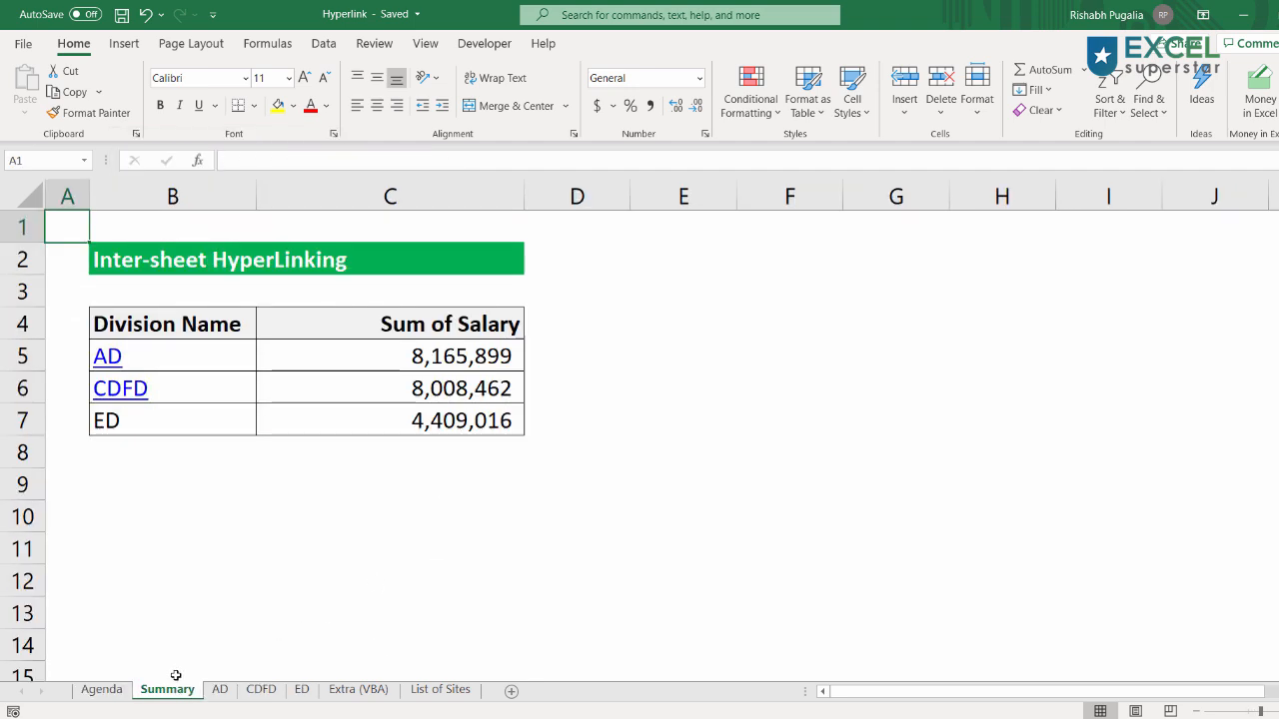
left_click_drag(160, 355, 160, 380)
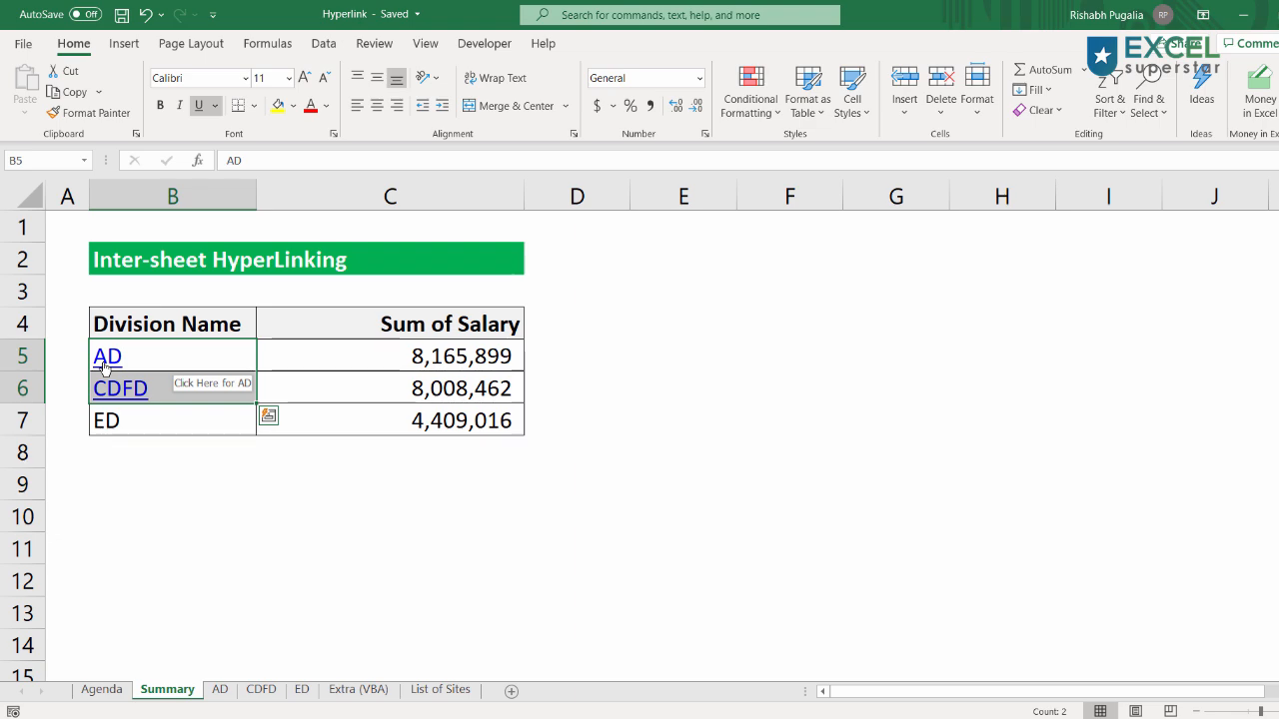
left_click(105, 360)
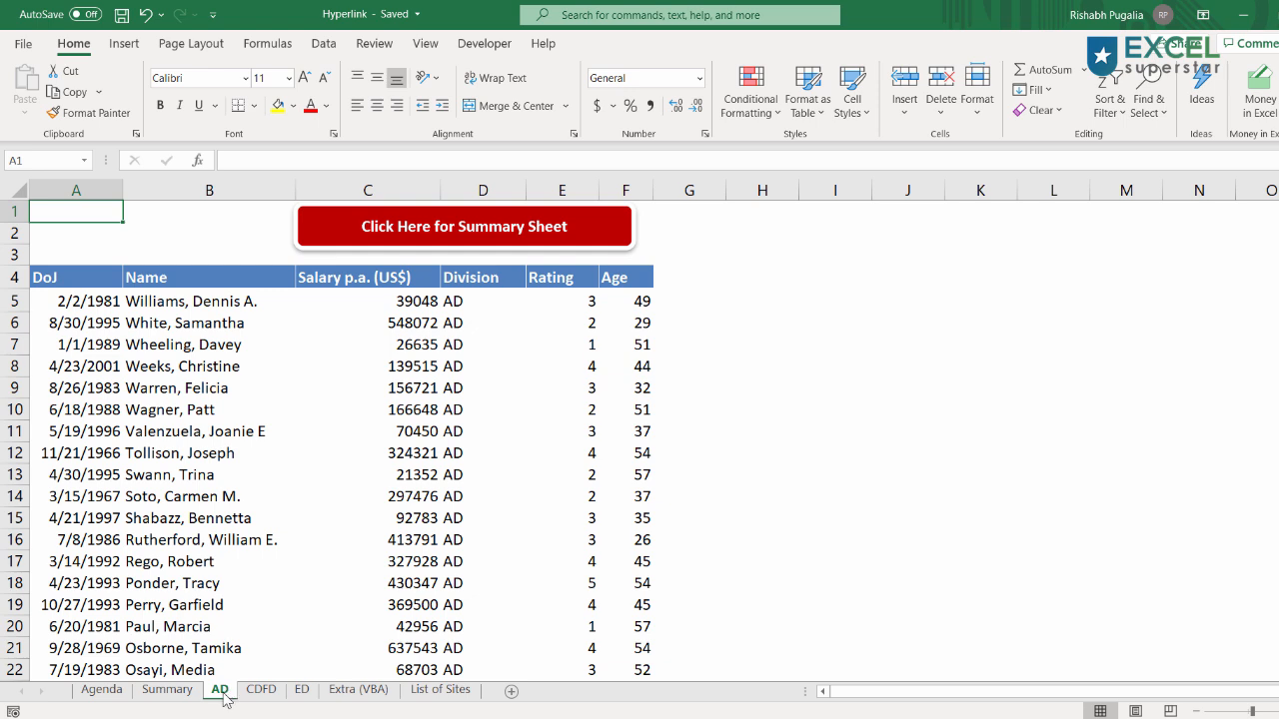
left_click(322, 240)
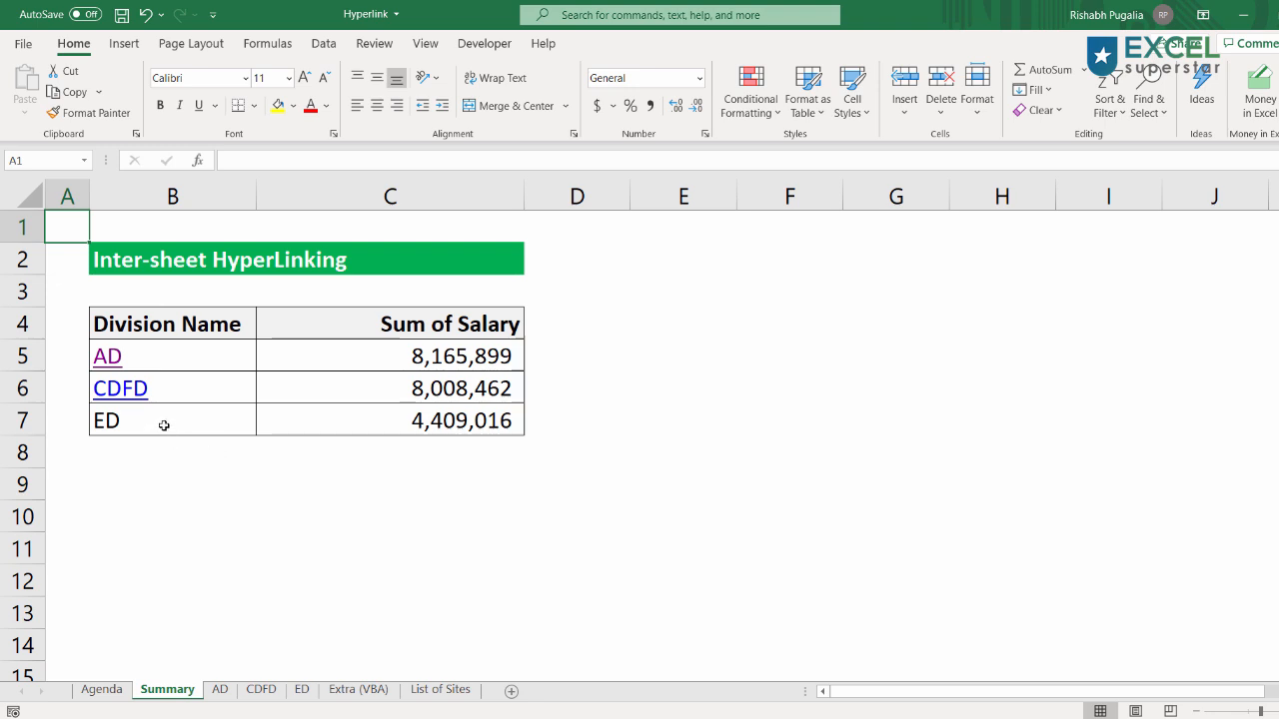
Open the Insert Hyperlink dialog for the ED cell in B7 and review the available link target types, including existing files
left_click(132, 424)
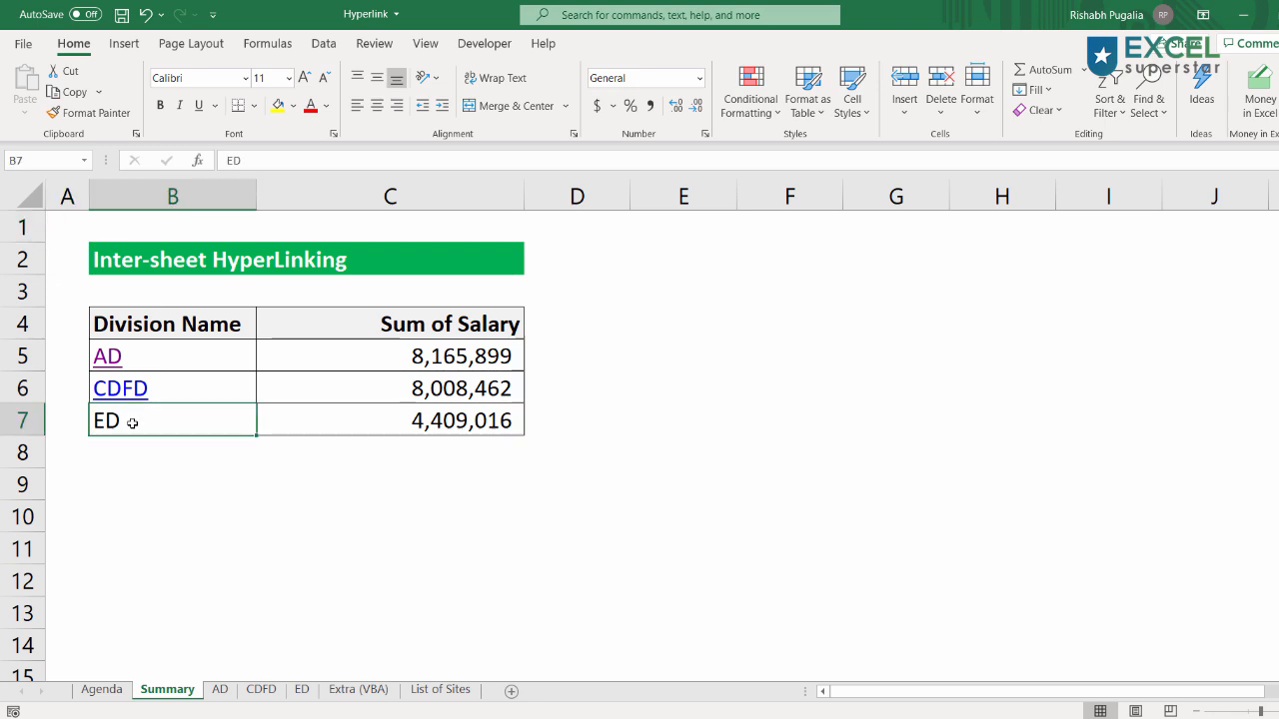
right_click(132, 423)
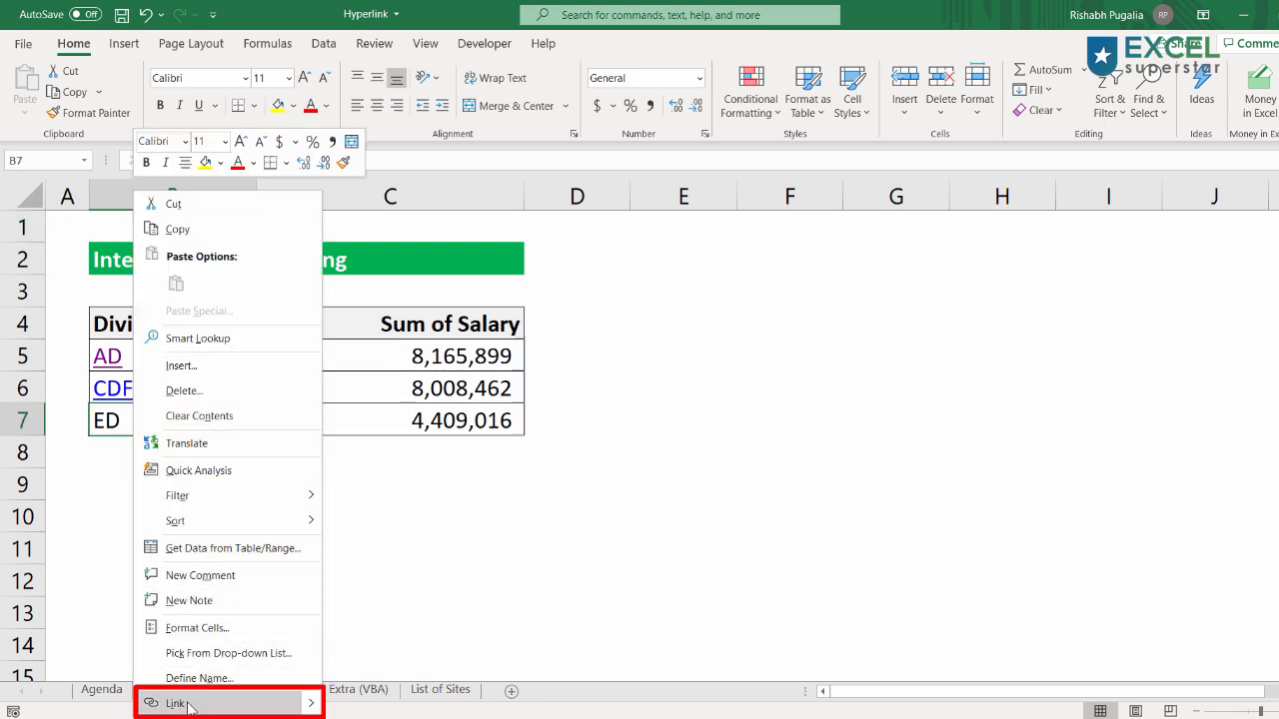
key("Escape")
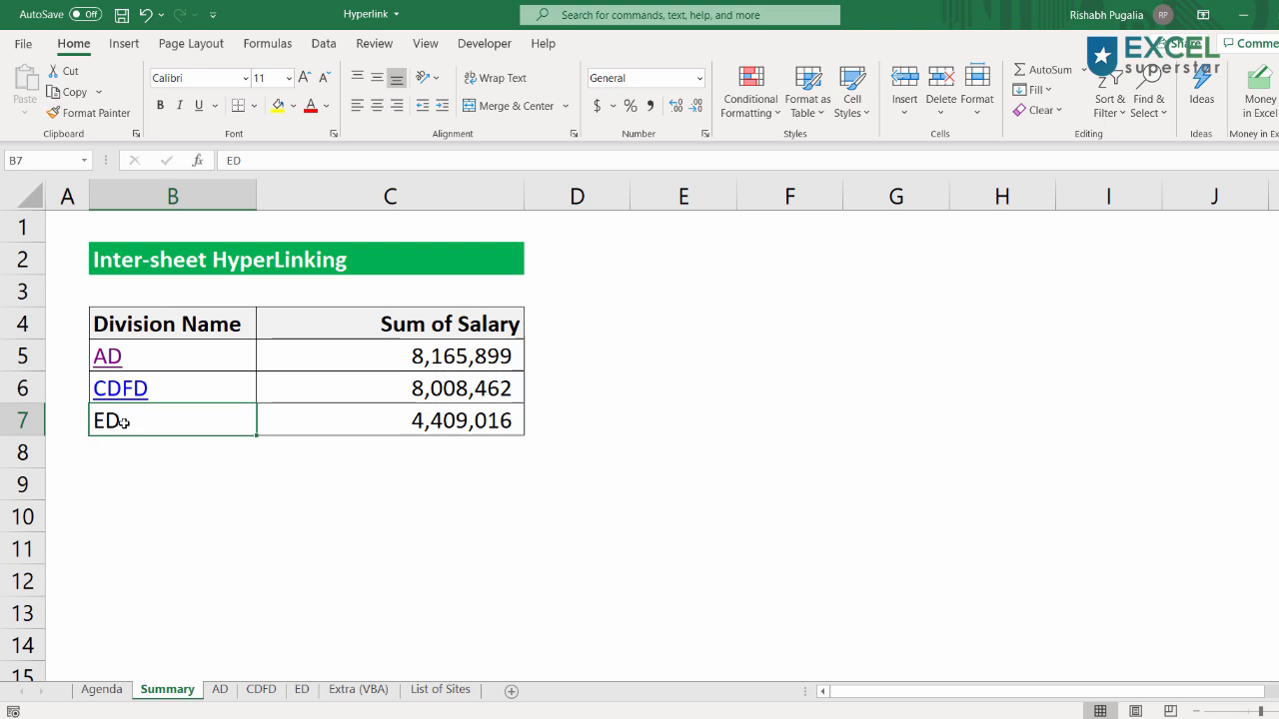
key("ctrl+k")
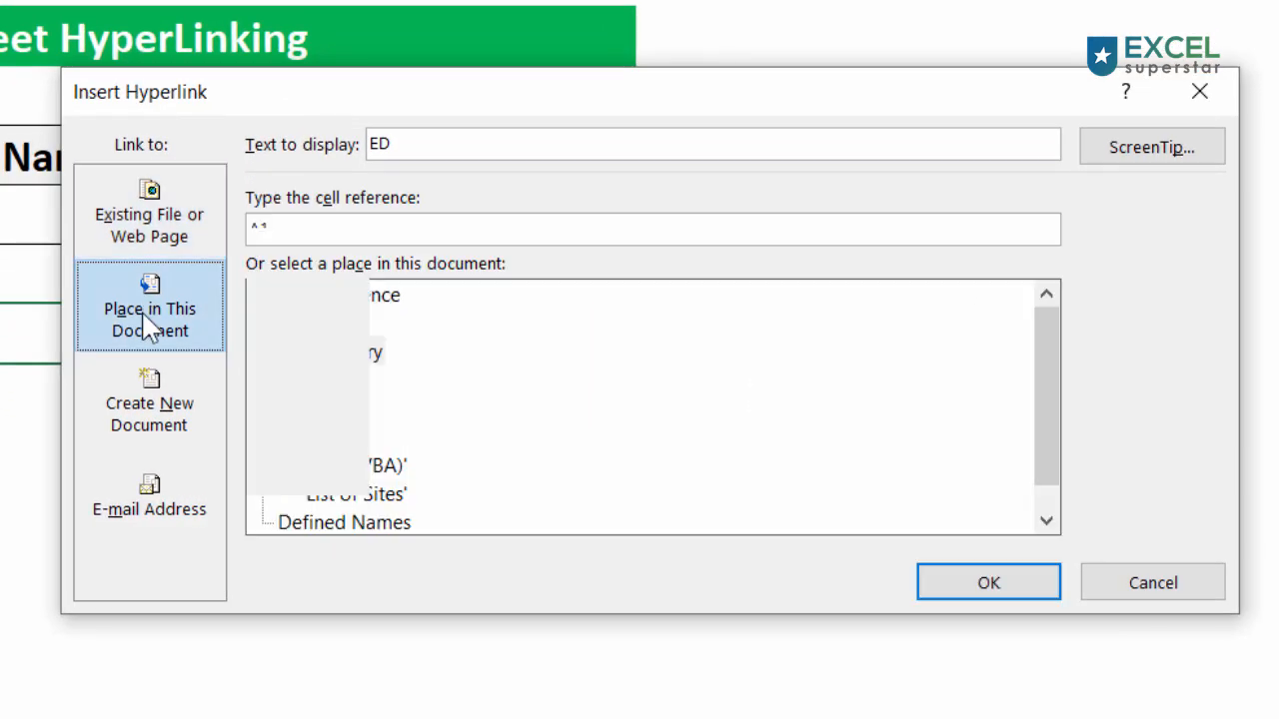
left_click(261, 459)
left_click(262, 504)
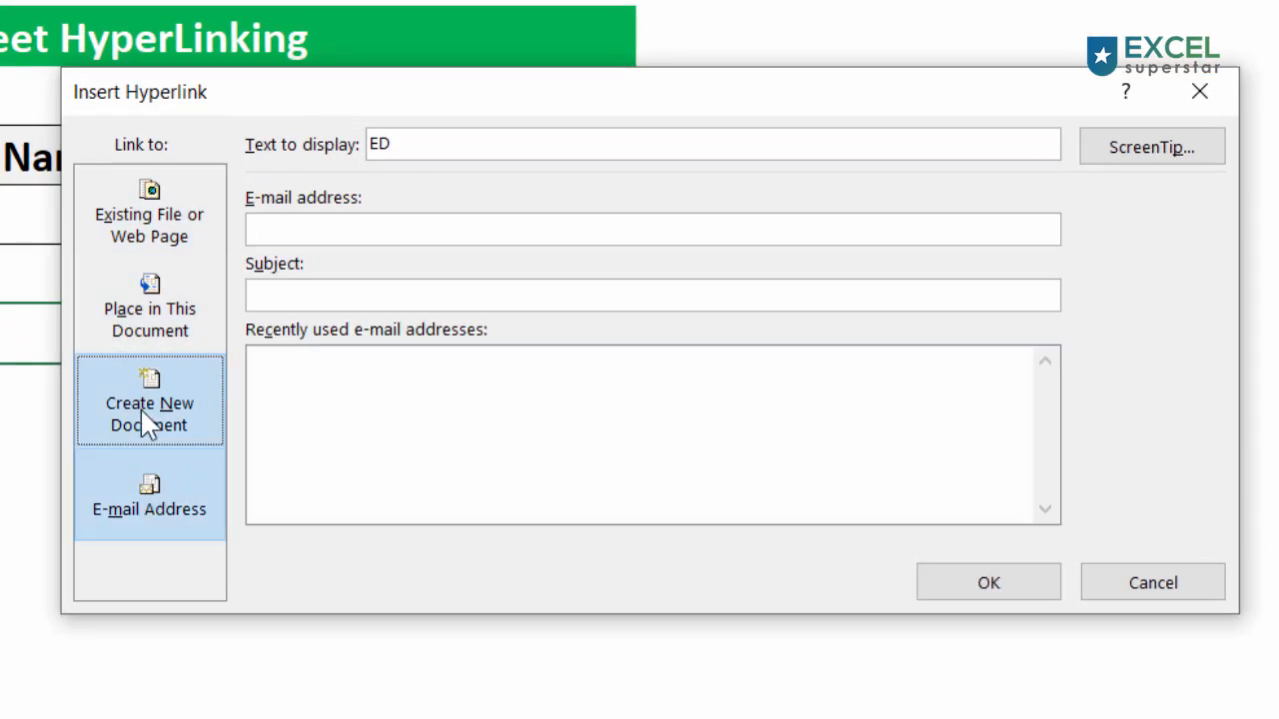
left_click(146, 295)
left_click(150, 228)
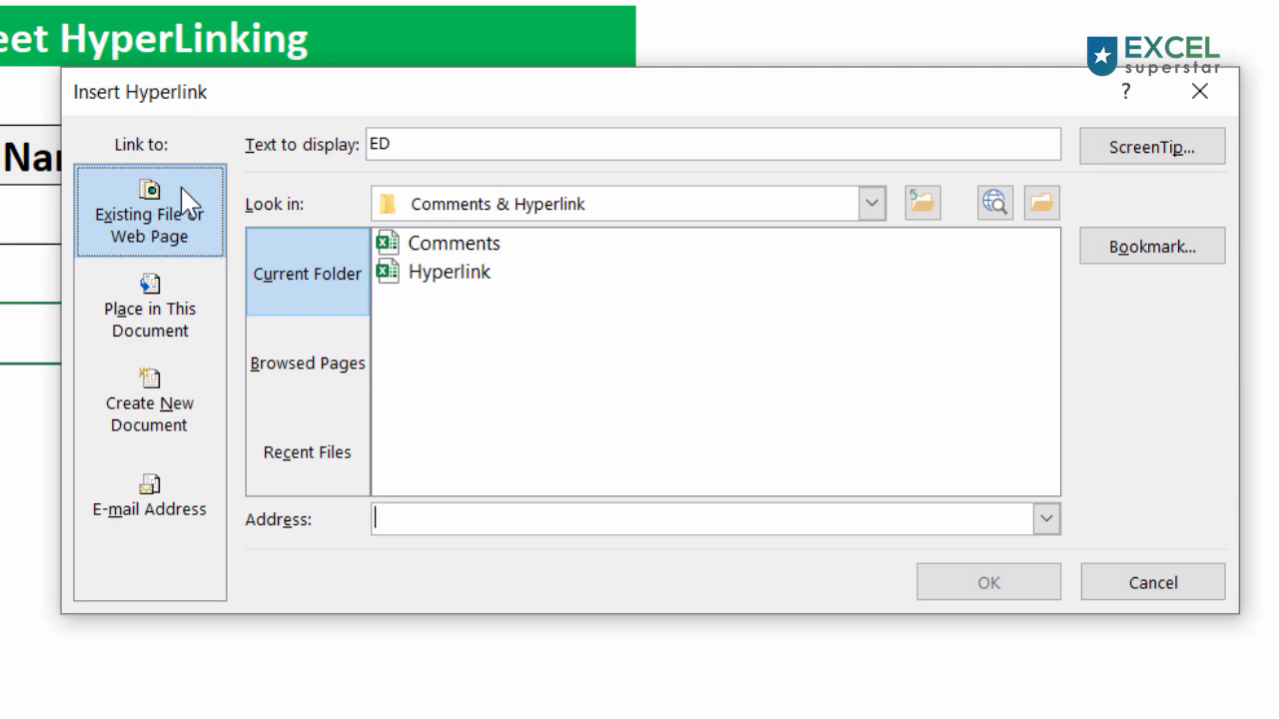
left_click(493, 281)
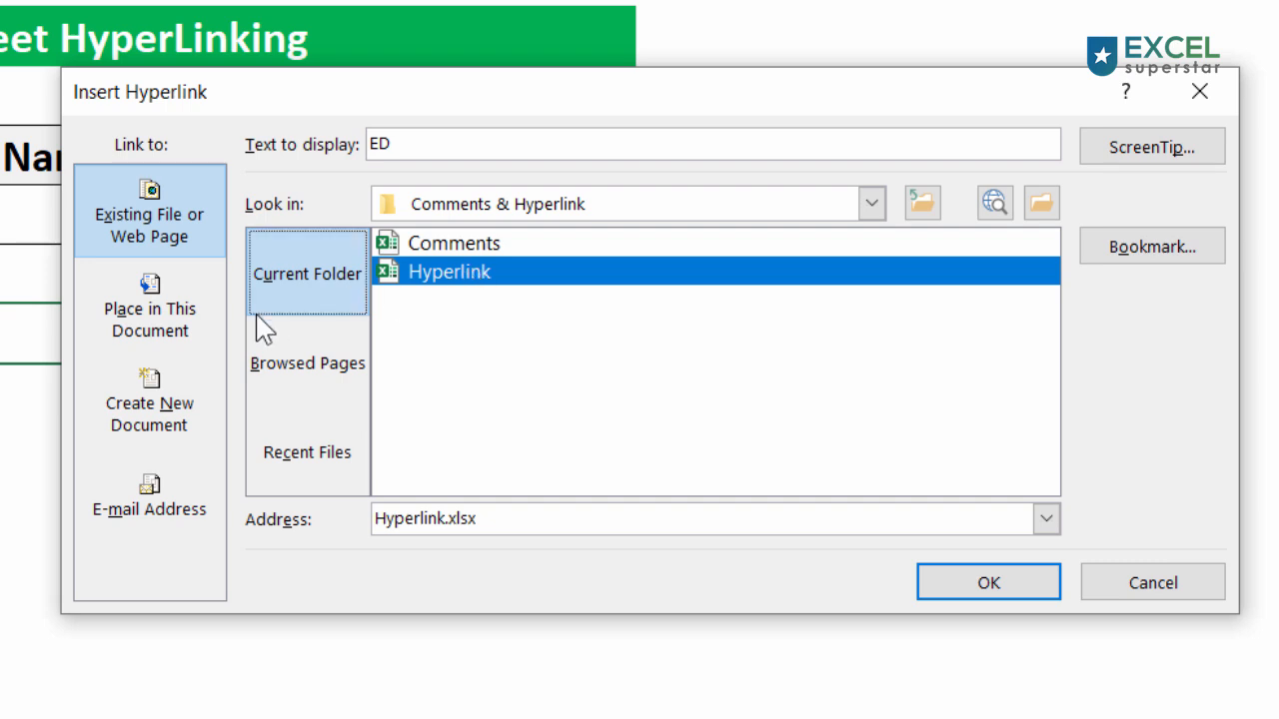
Link the ED division name in B7 to cell A1 of this workbook's ED sheet and follow the new link
left_click(145, 336)
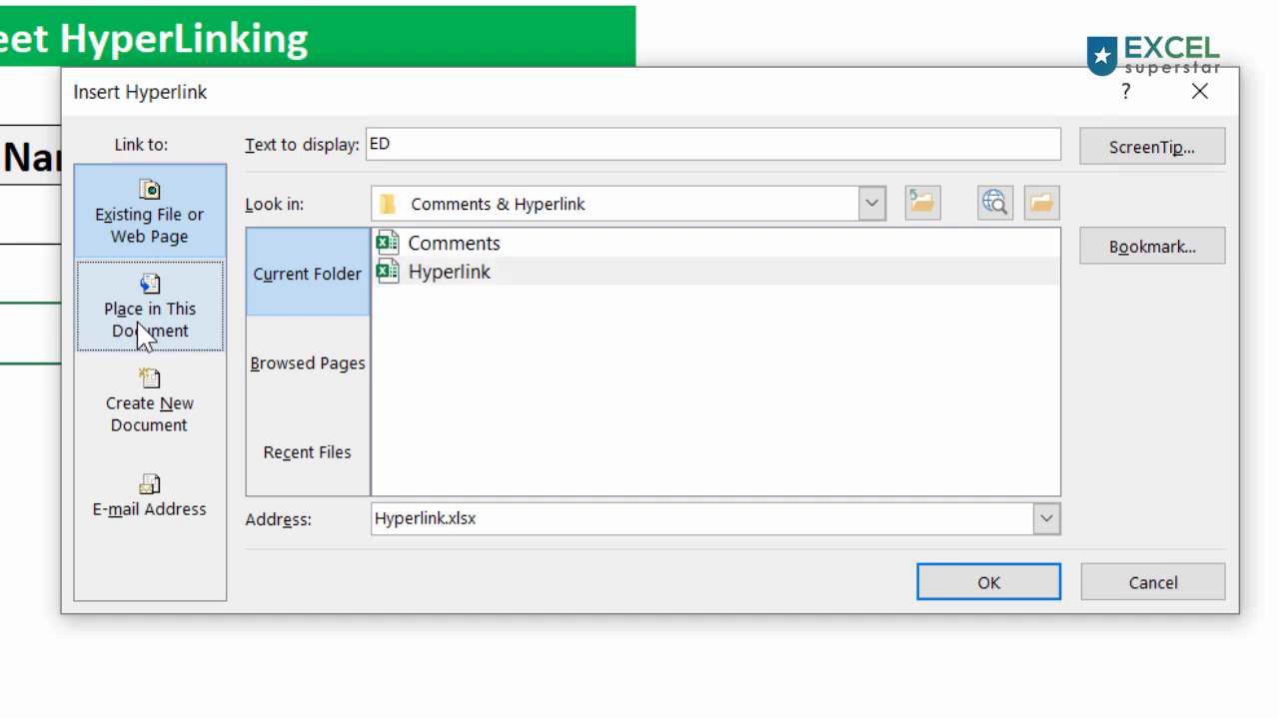
key("ctrl+2")
mouse_move(63, 247)
left_mouse_down()
mouse_move(144, 337)
mouse_move(237, 366)
left_mouse_up()
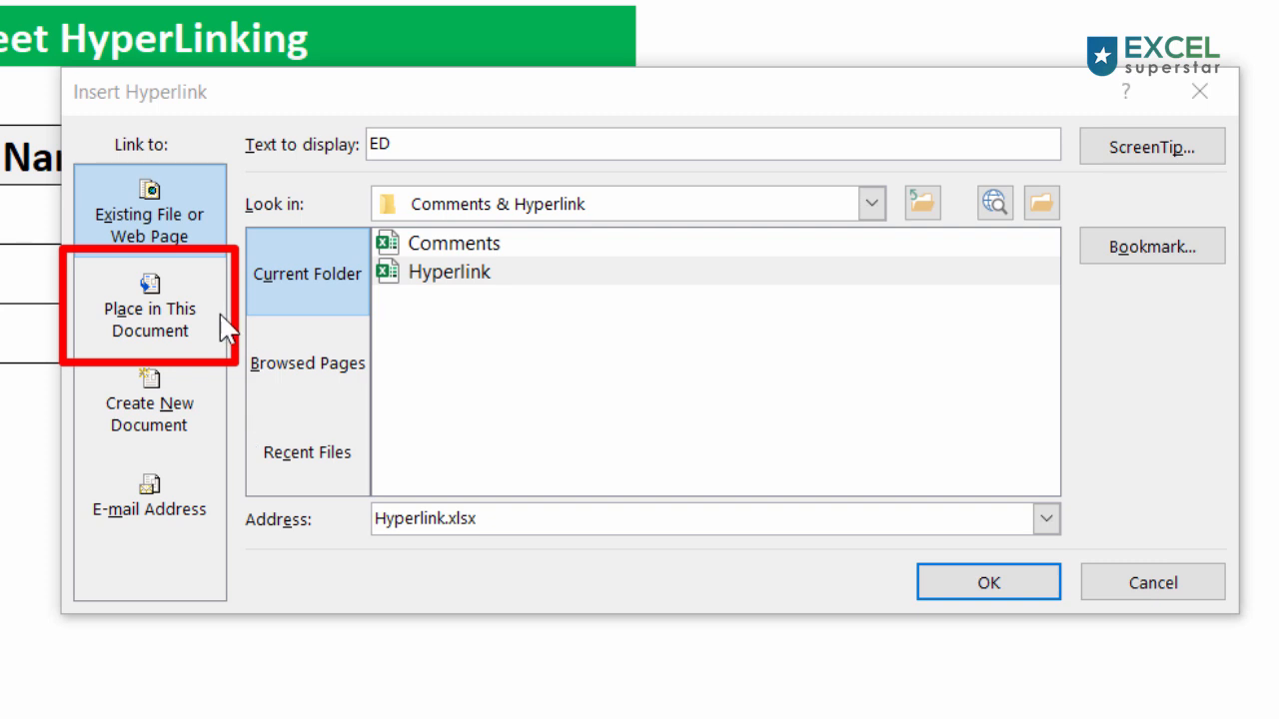
left_click(176, 321)
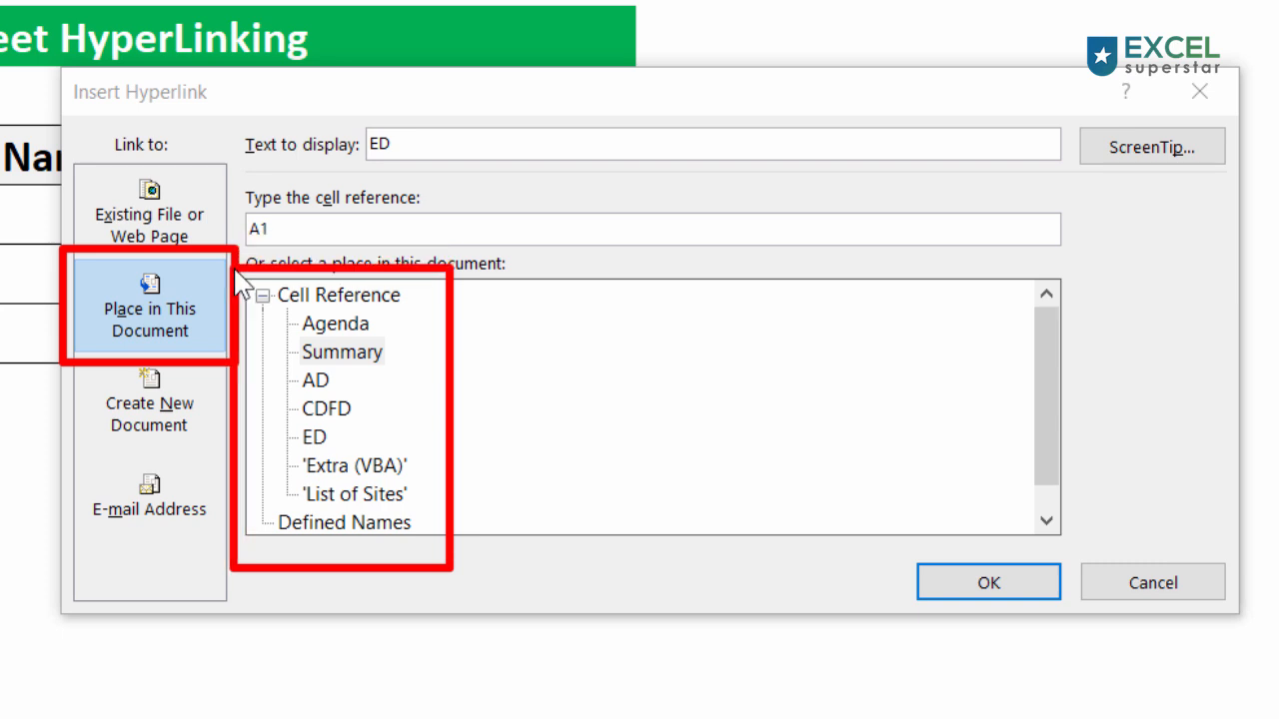
left_click(314, 437)
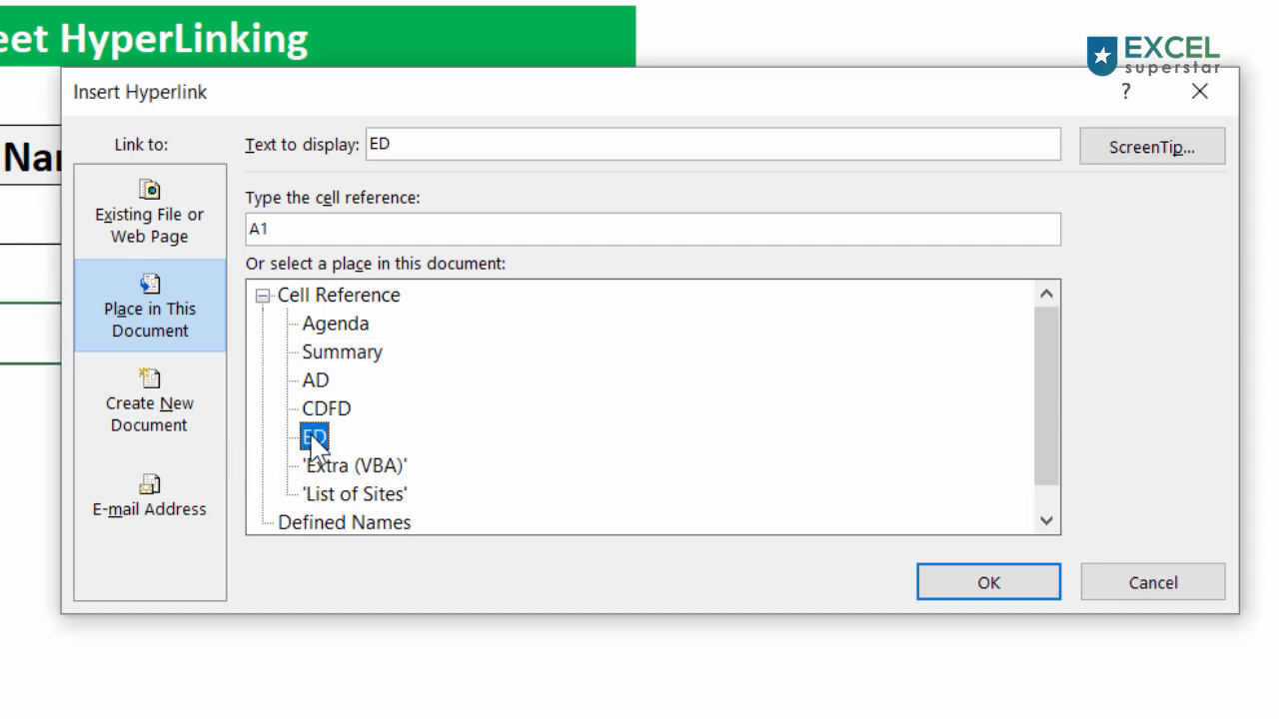
left_click_drag(285, 229, 239, 213)
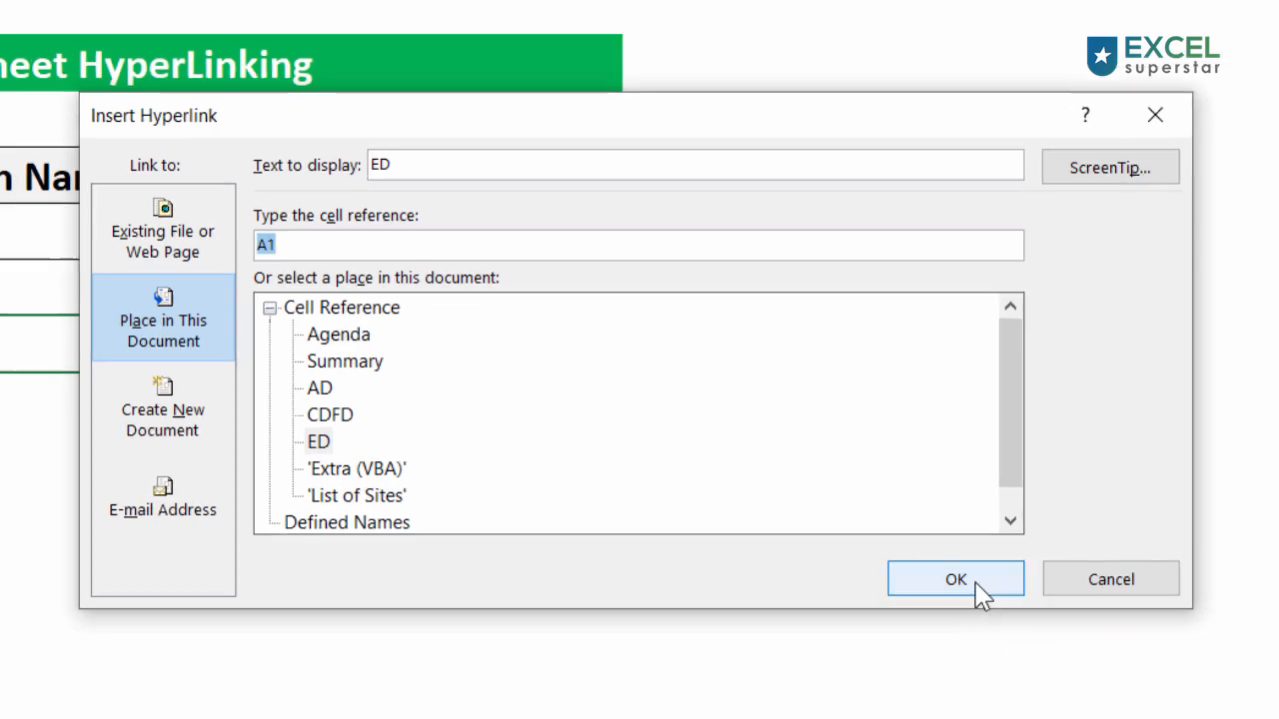
left_click(1005, 588)
left_click(176, 480)
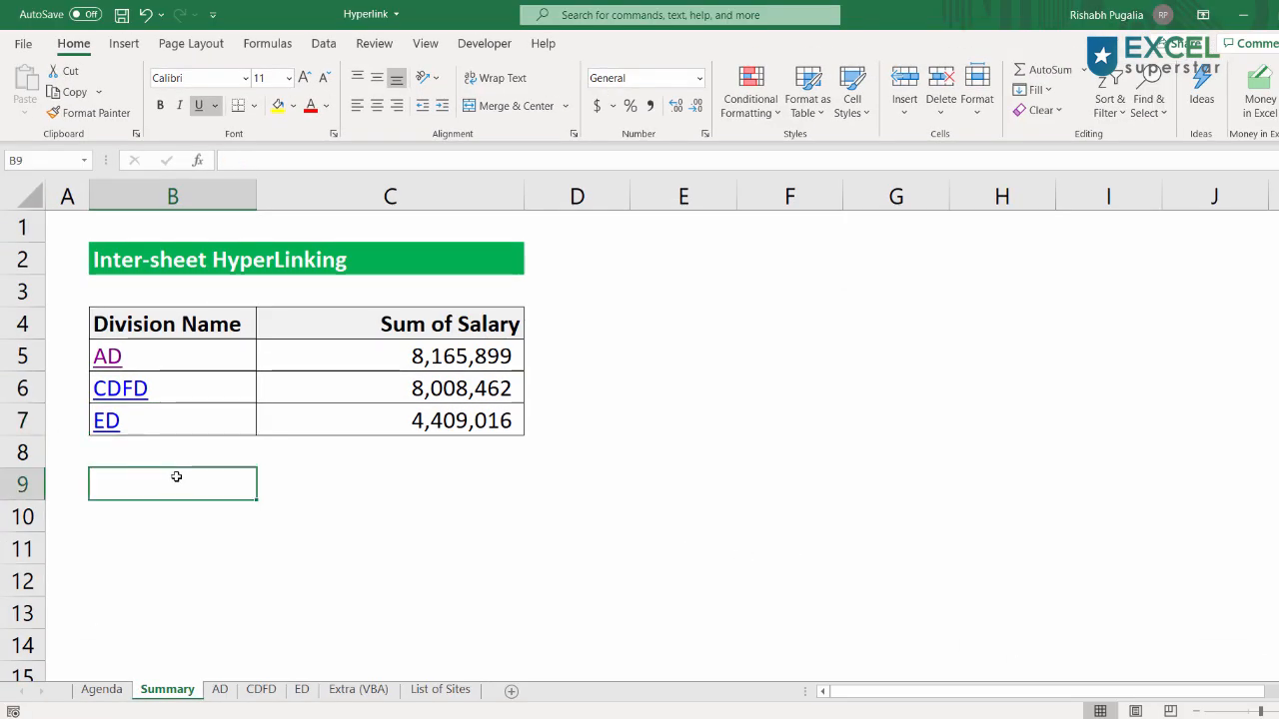
left_click(108, 423)
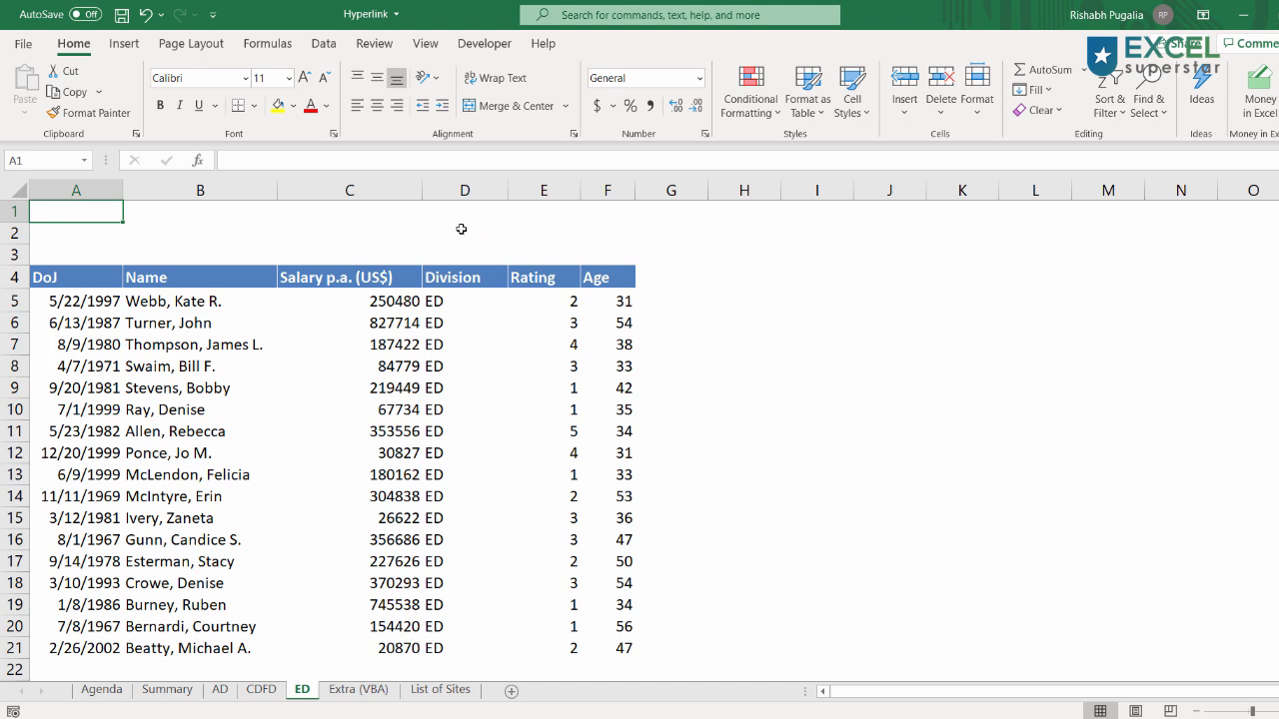
Draw a rectangle about 0.3" by 1.46" above the table on the ED sheet and give it a solid orange style
left_click(124, 44)
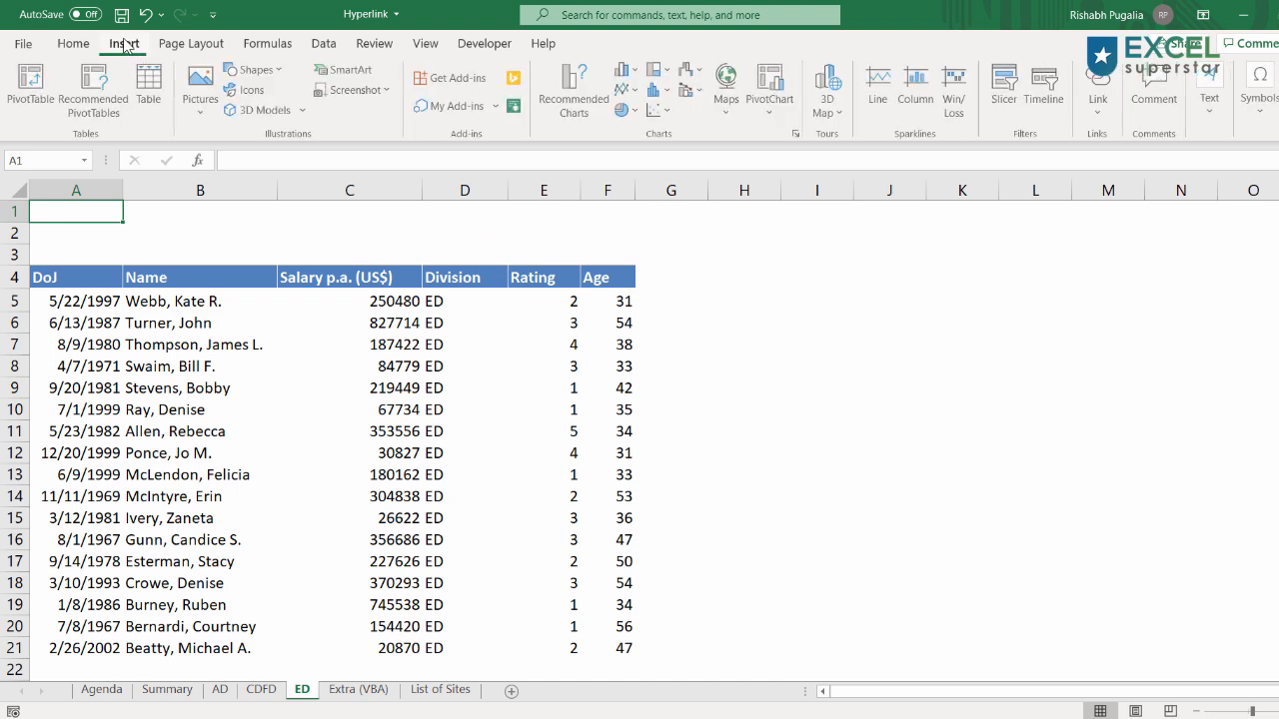
left_click(258, 71)
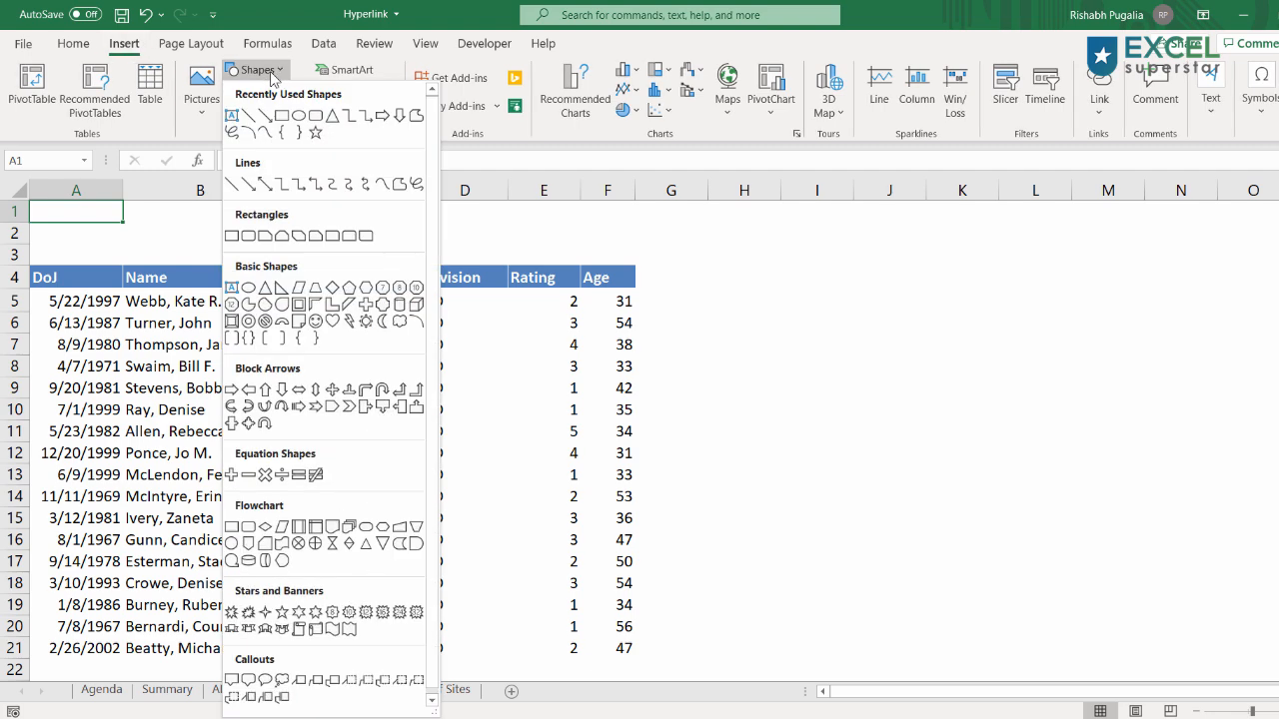
left_click(315, 115)
left_click_drag(387, 217, 548, 249)
left_click(577, 105)
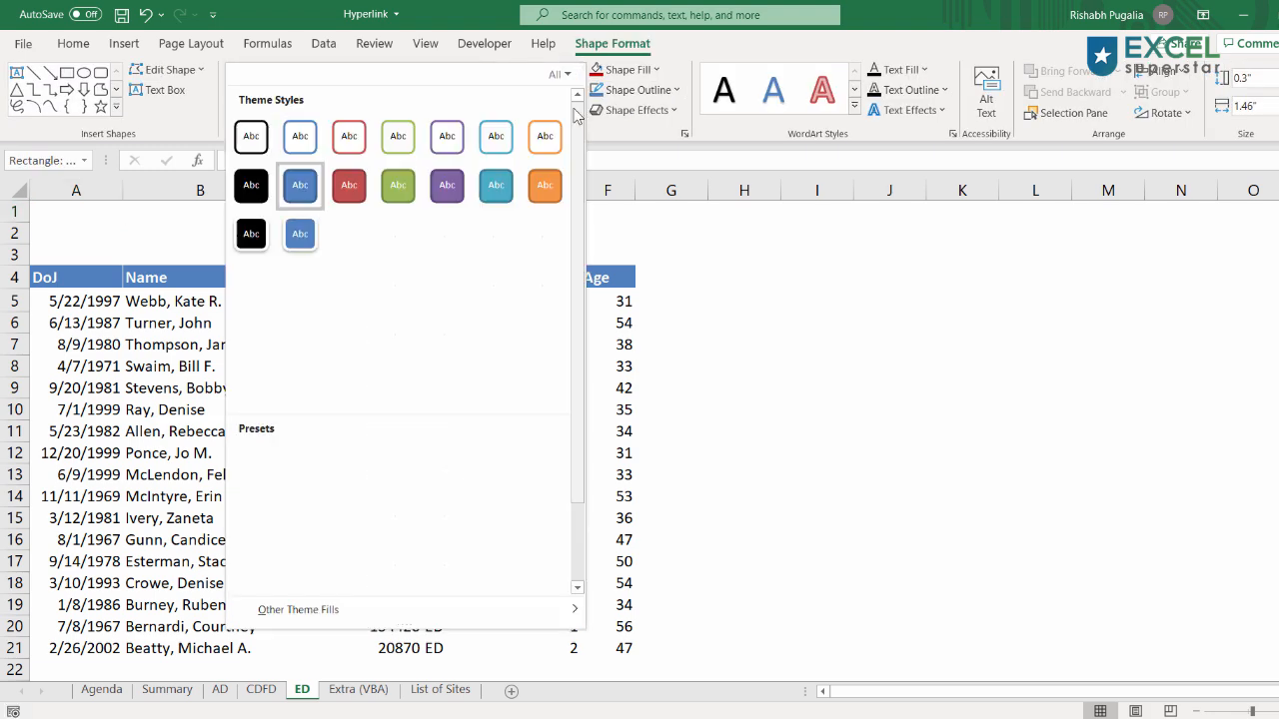
left_click(552, 283)
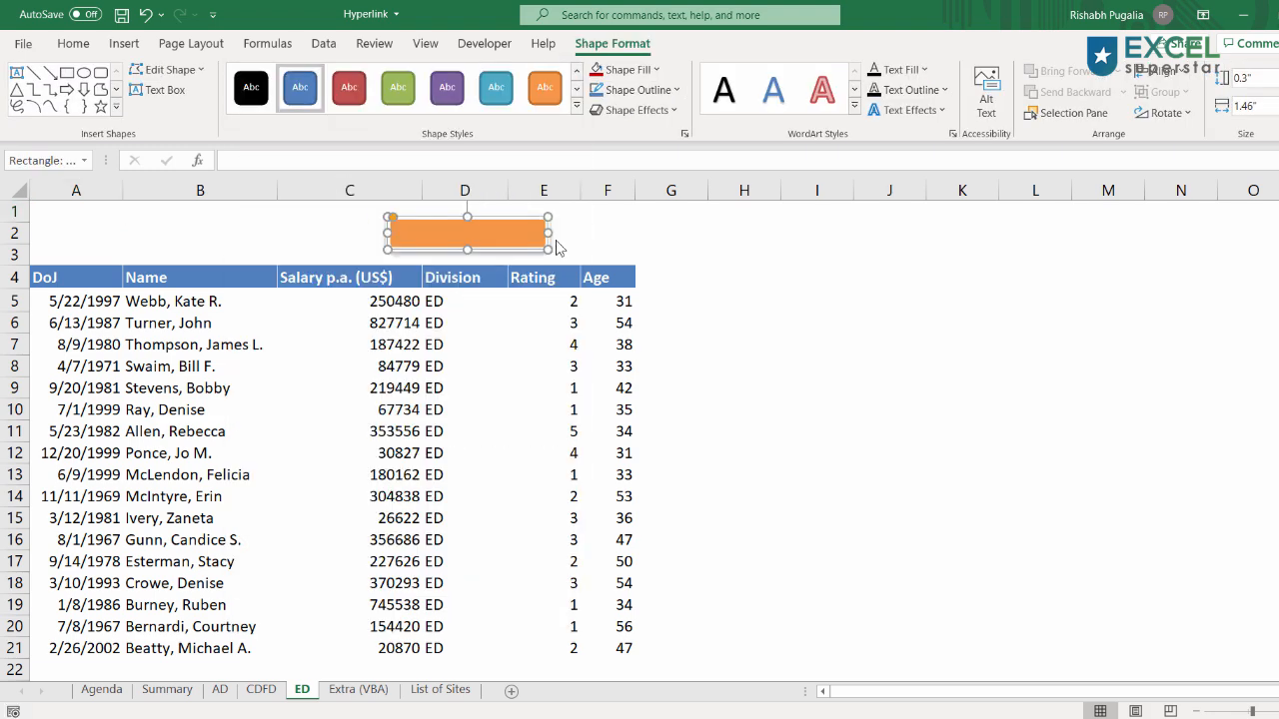
Add the text "Click Here" to the orange rectangle
right_click(463, 237)
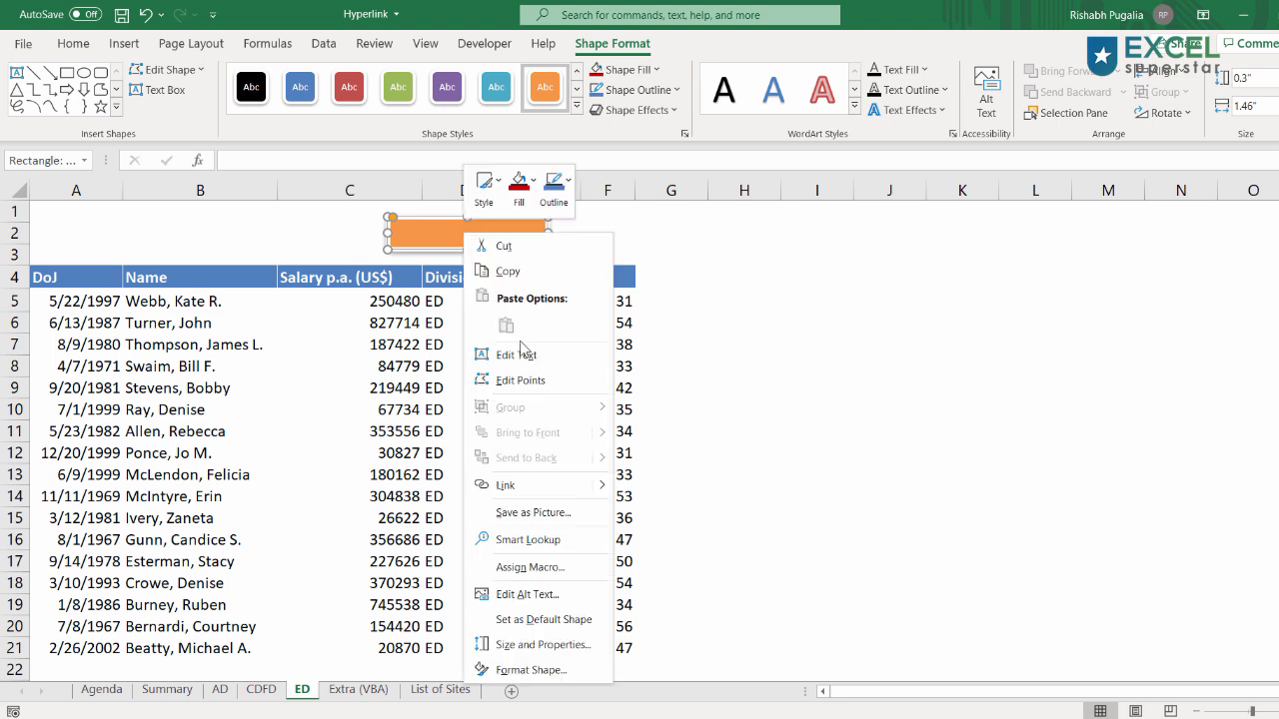
left_click(520, 354)
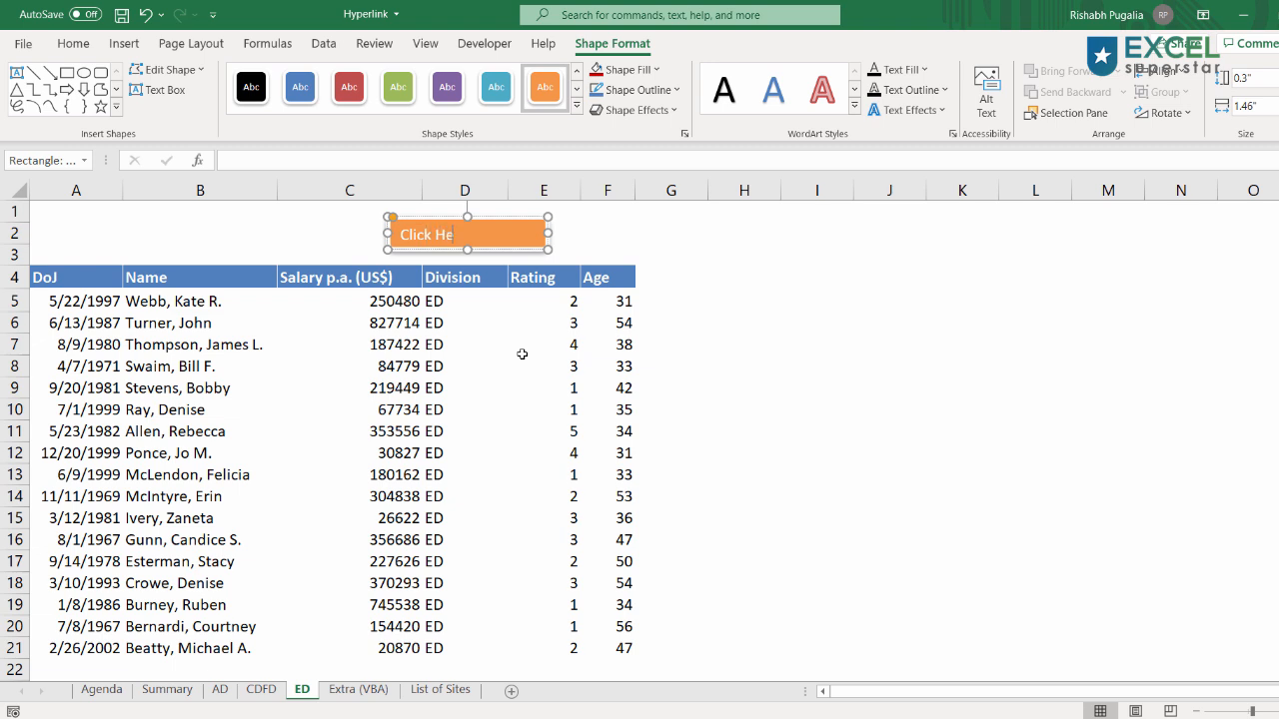
left_click(653, 284)
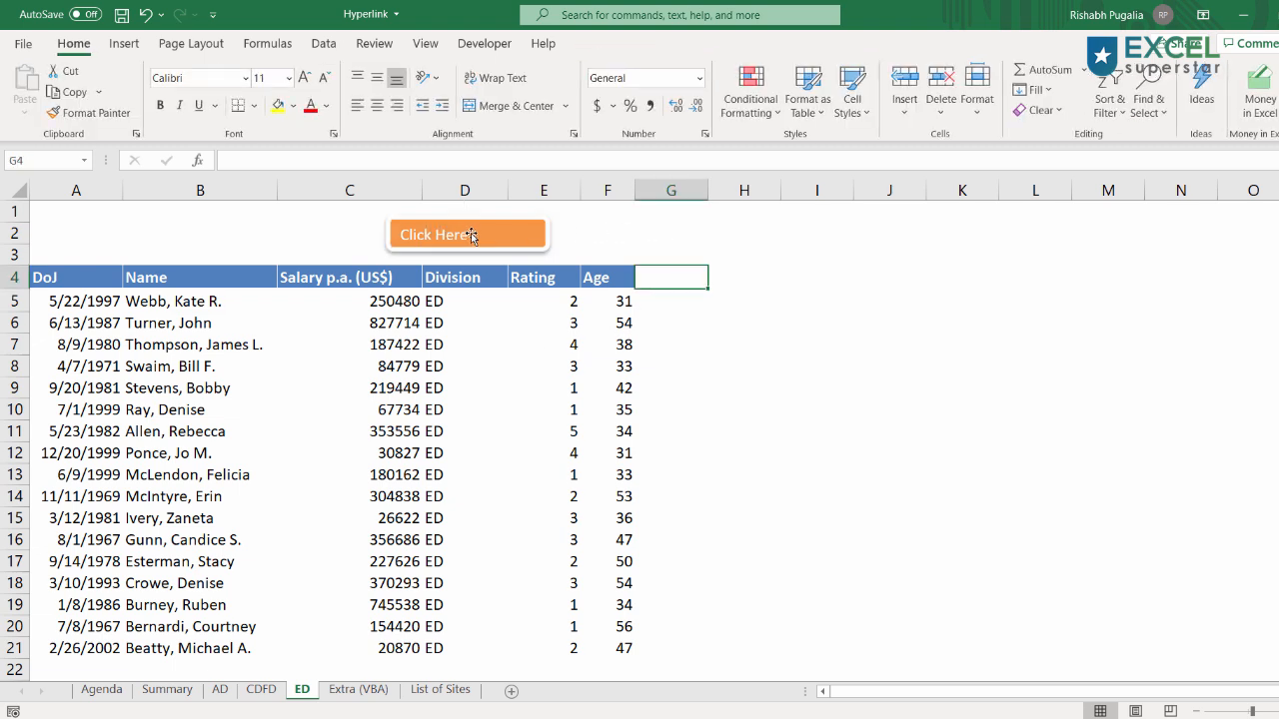
Link the "Click Here" shape to cell A1 of the Summary sheet and test the link
left_click(501, 235)
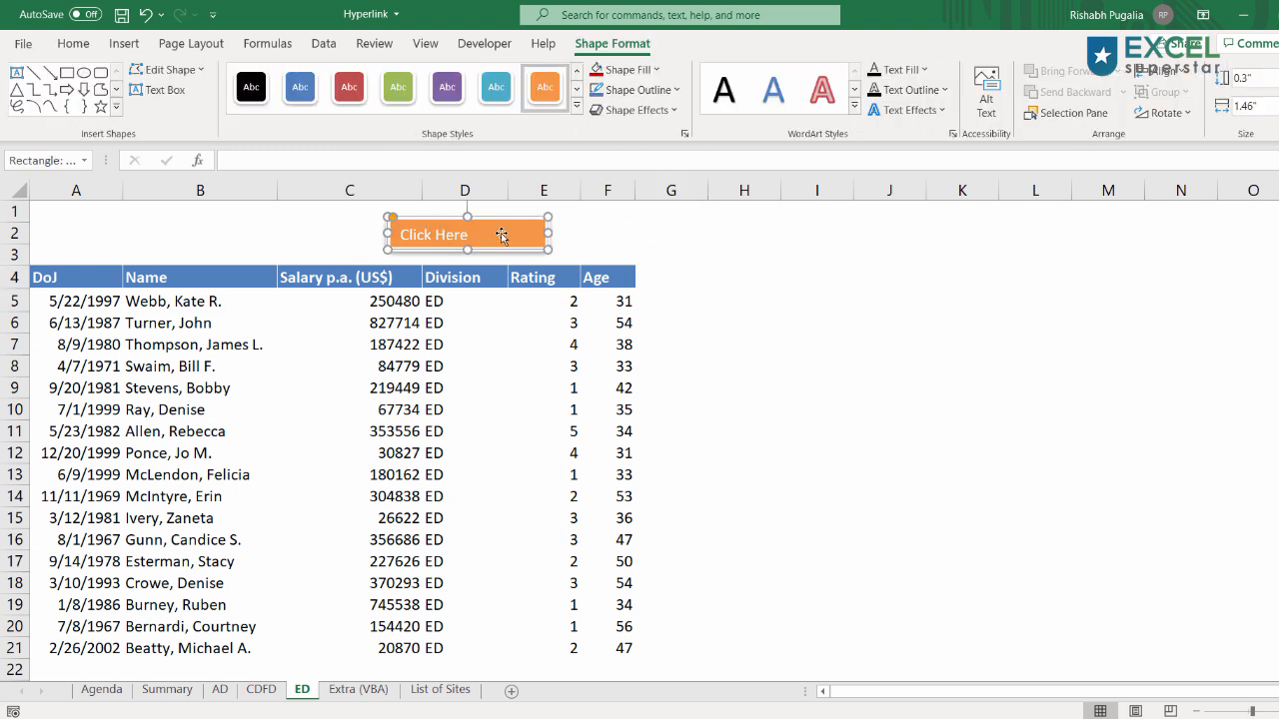
key("ctrl+k")
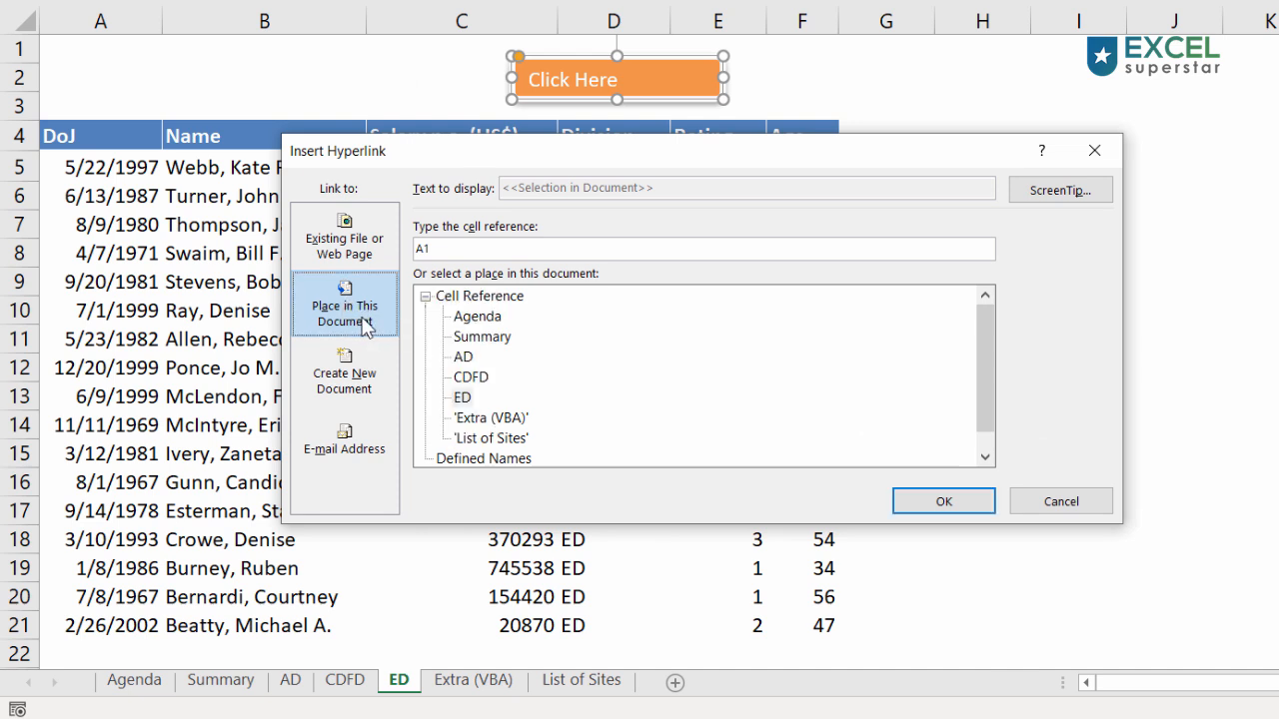
left_click(479, 316)
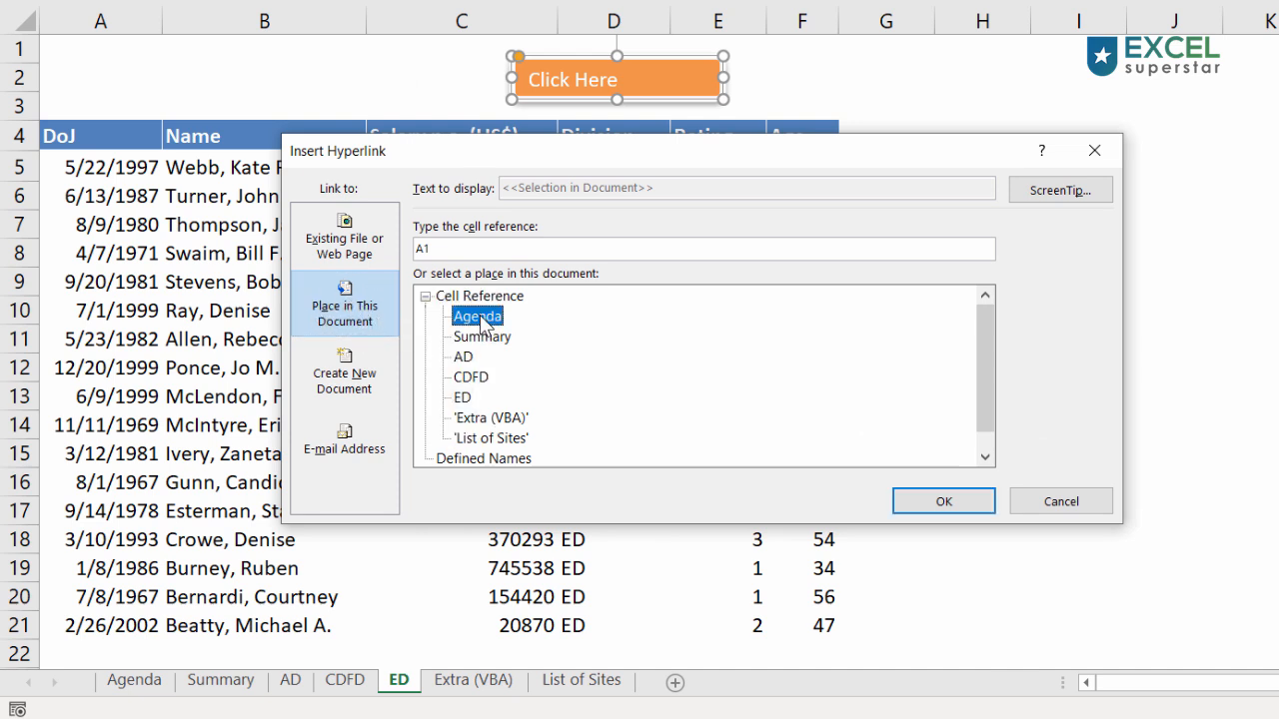
left_click(484, 337)
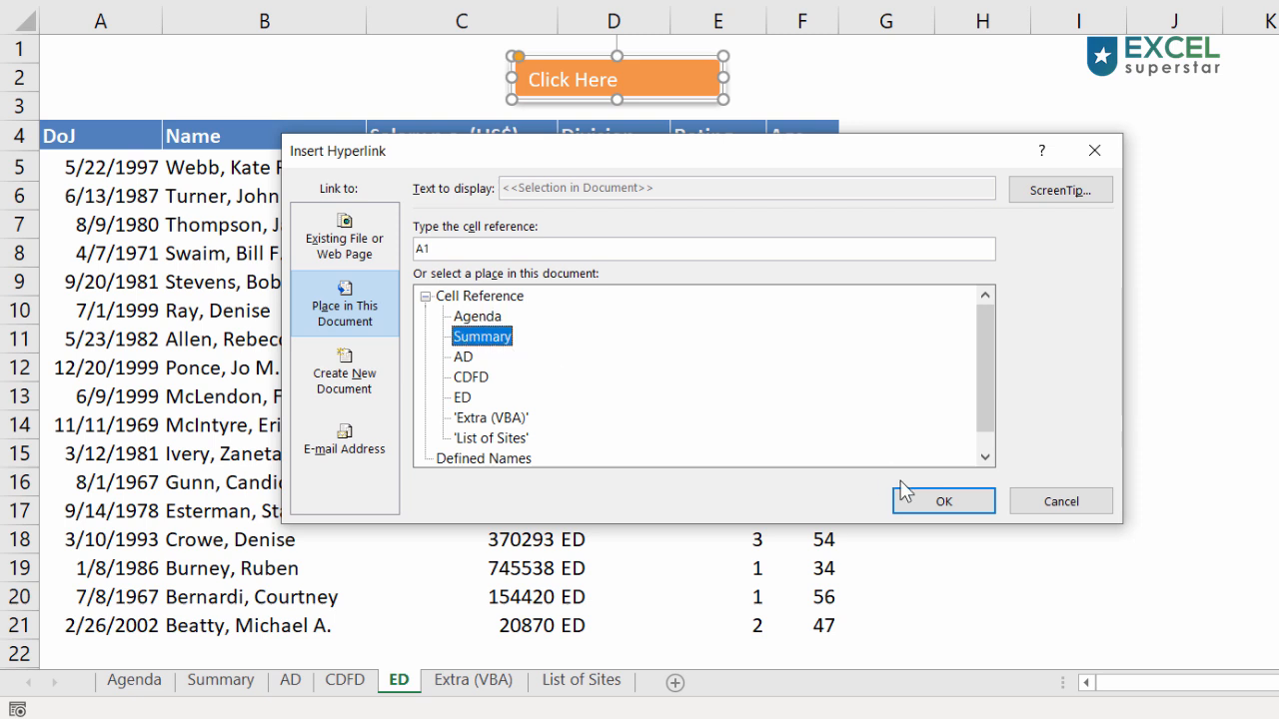
left_click(942, 502)
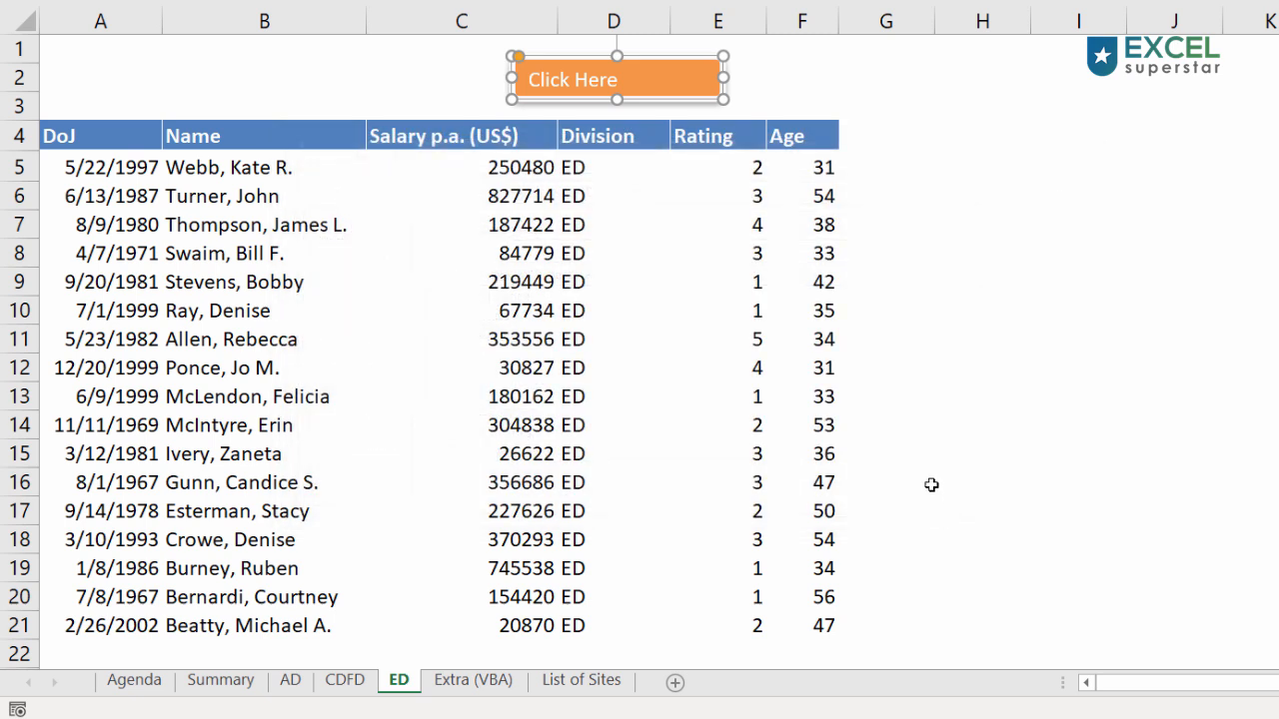
left_click(813, 75)
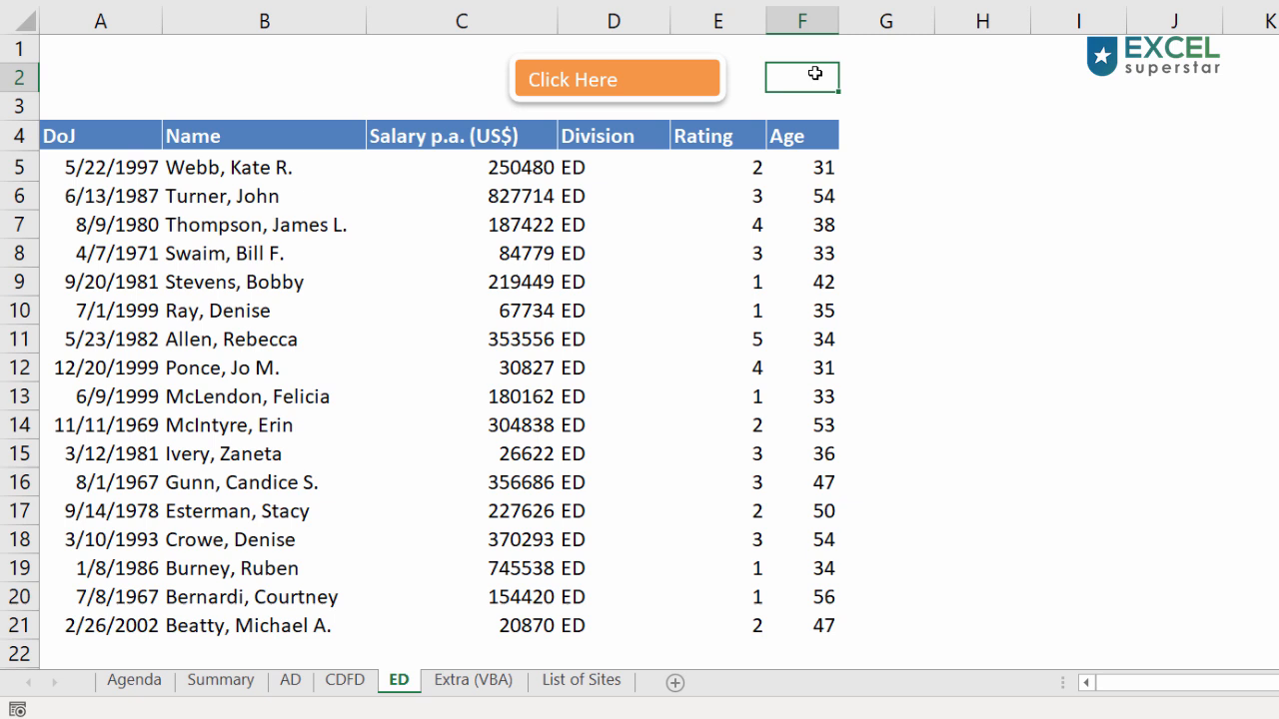
left_click(647, 93)
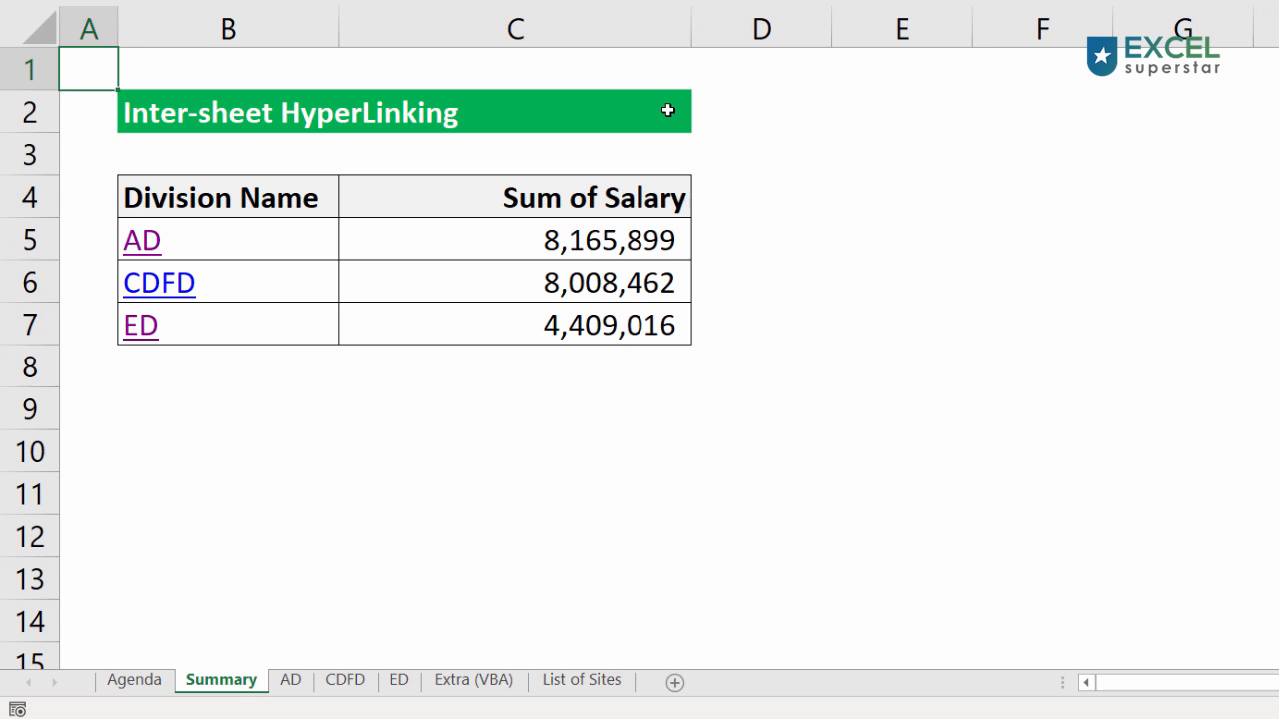
Make the first topic on the Agenda sheet, "Hyperlink to a different sheet or a workbook", bold
left_click(158, 686)
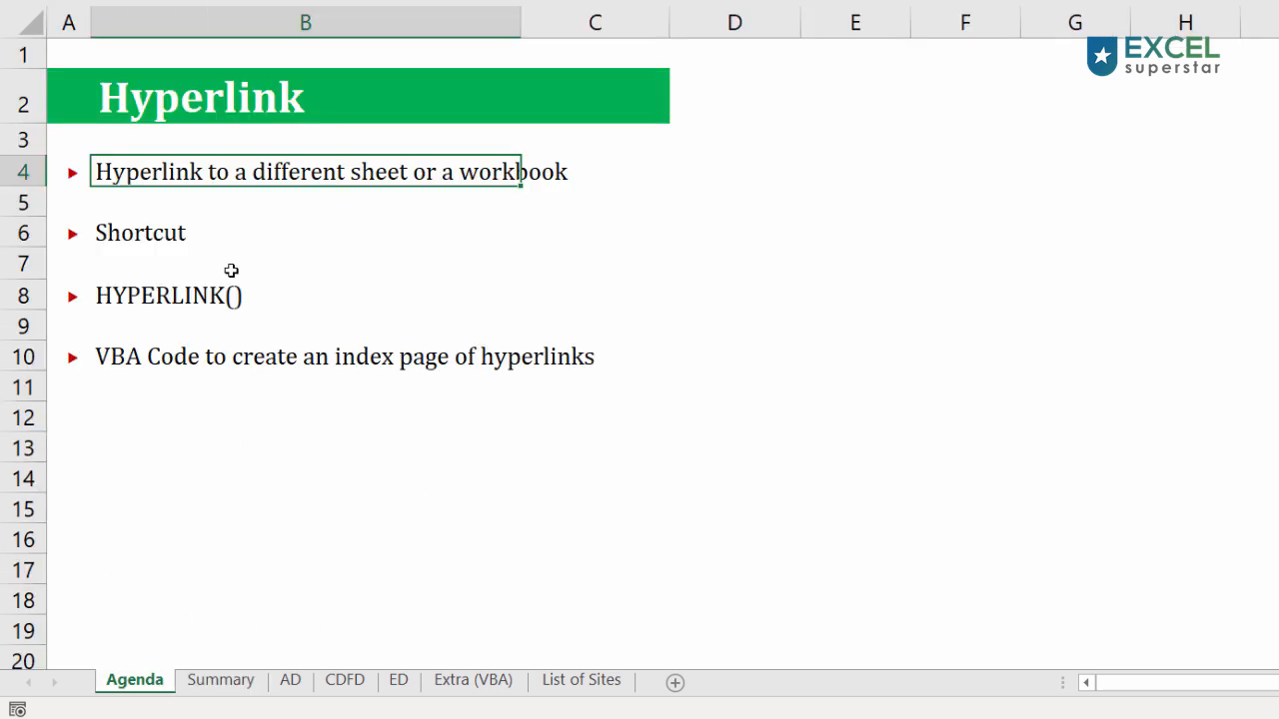
key("ctrl+b")
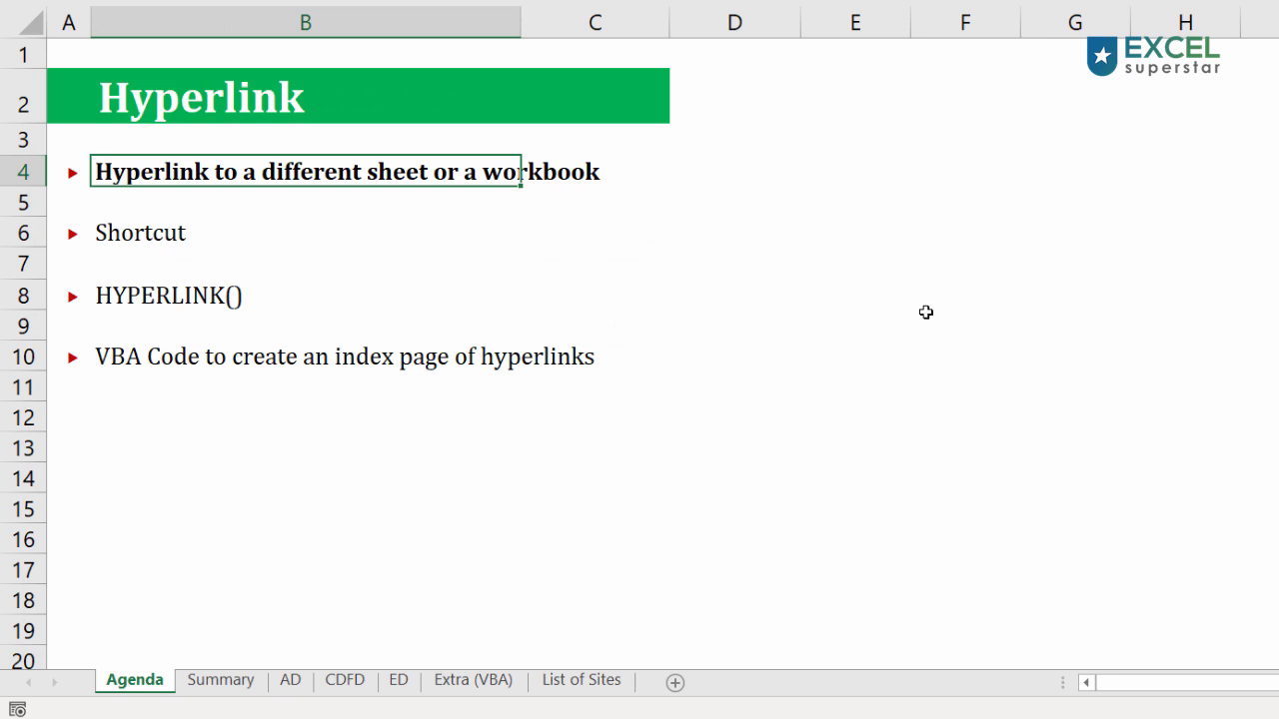
Make the "Shortcut" topic on the Agenda sheet bold
left_click(709, 253)
left_click(171, 226)
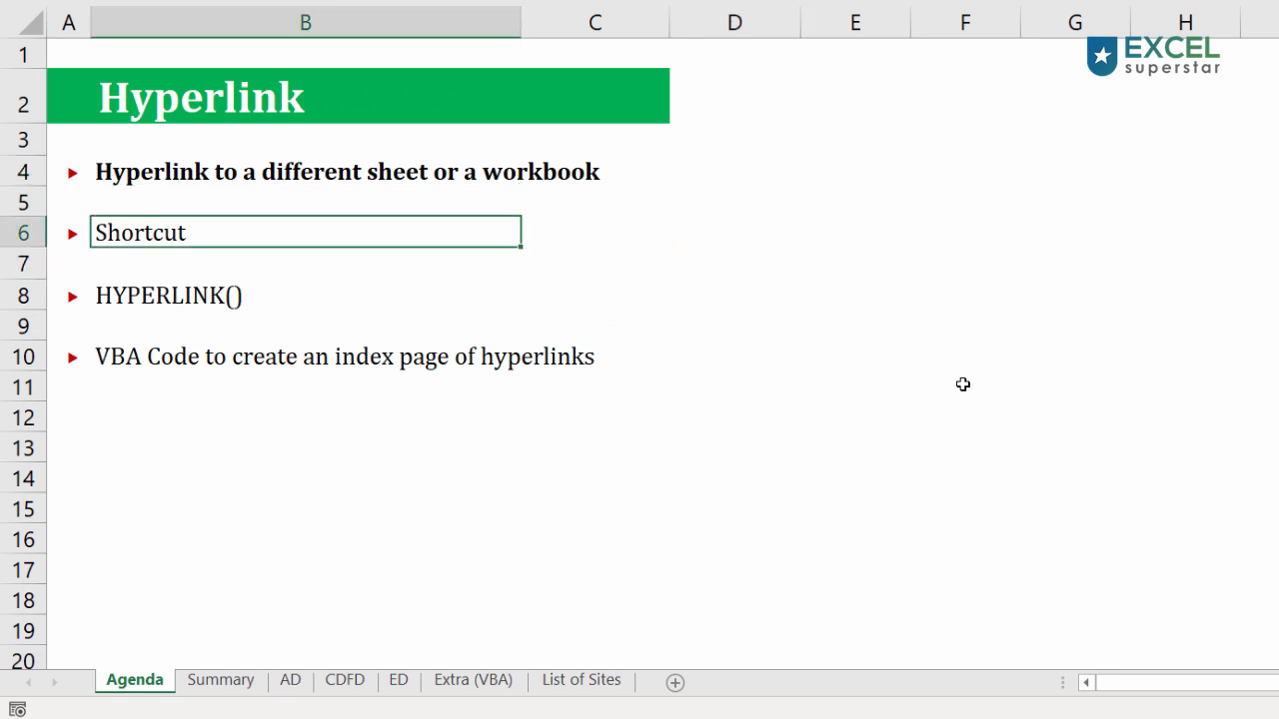
key("ctrl+b")
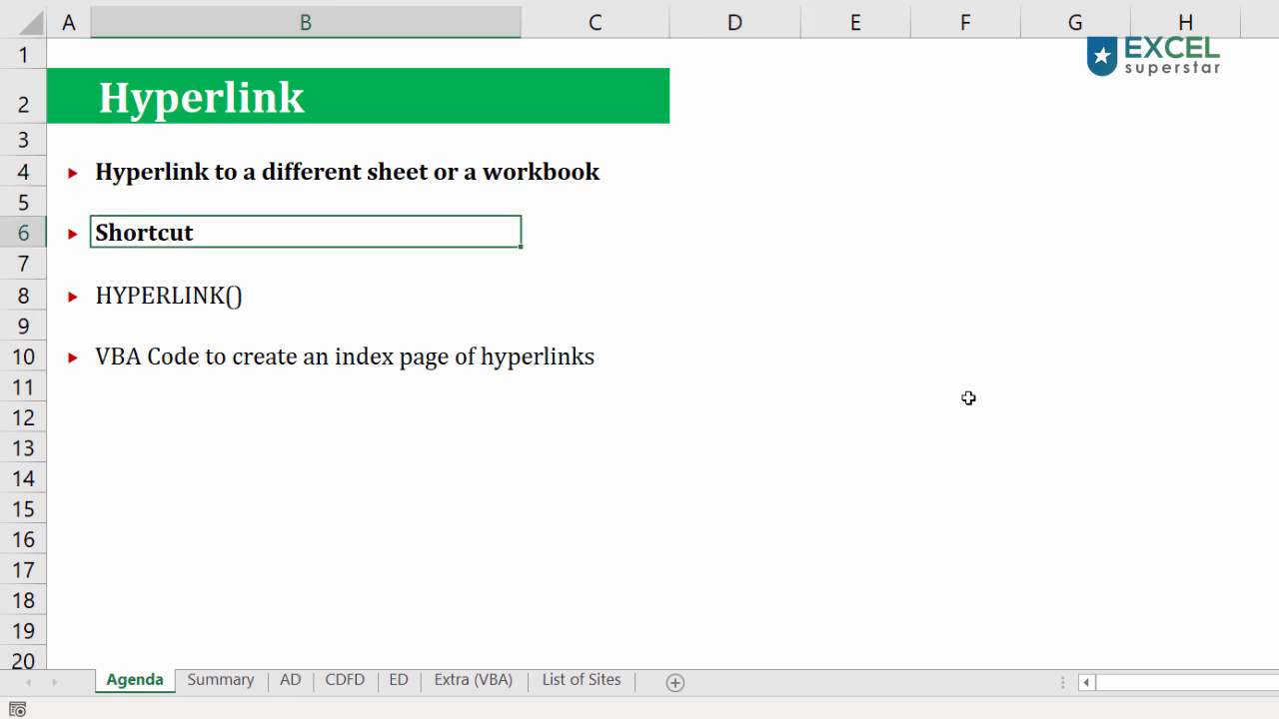
Select the HYPERLINK() topic on the Agenda sheet, and open the List of Sites sheet at its first web address
left_click(176, 290)
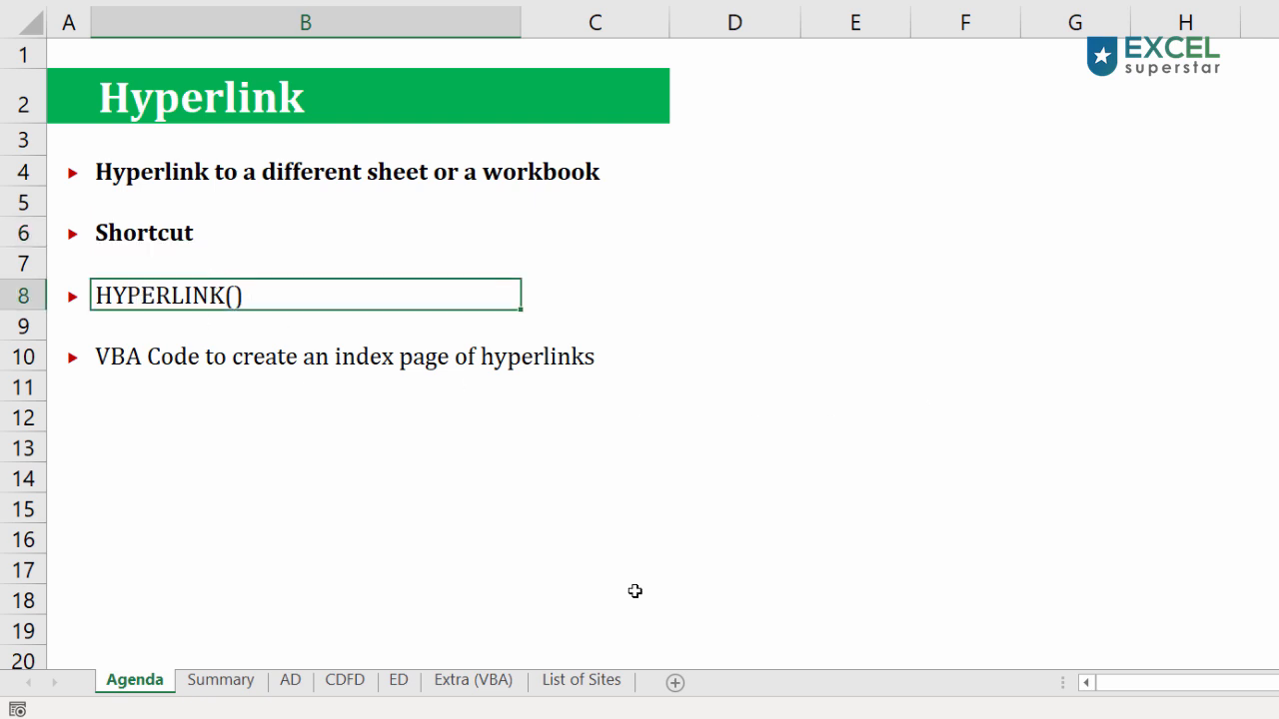
left_click(577, 688)
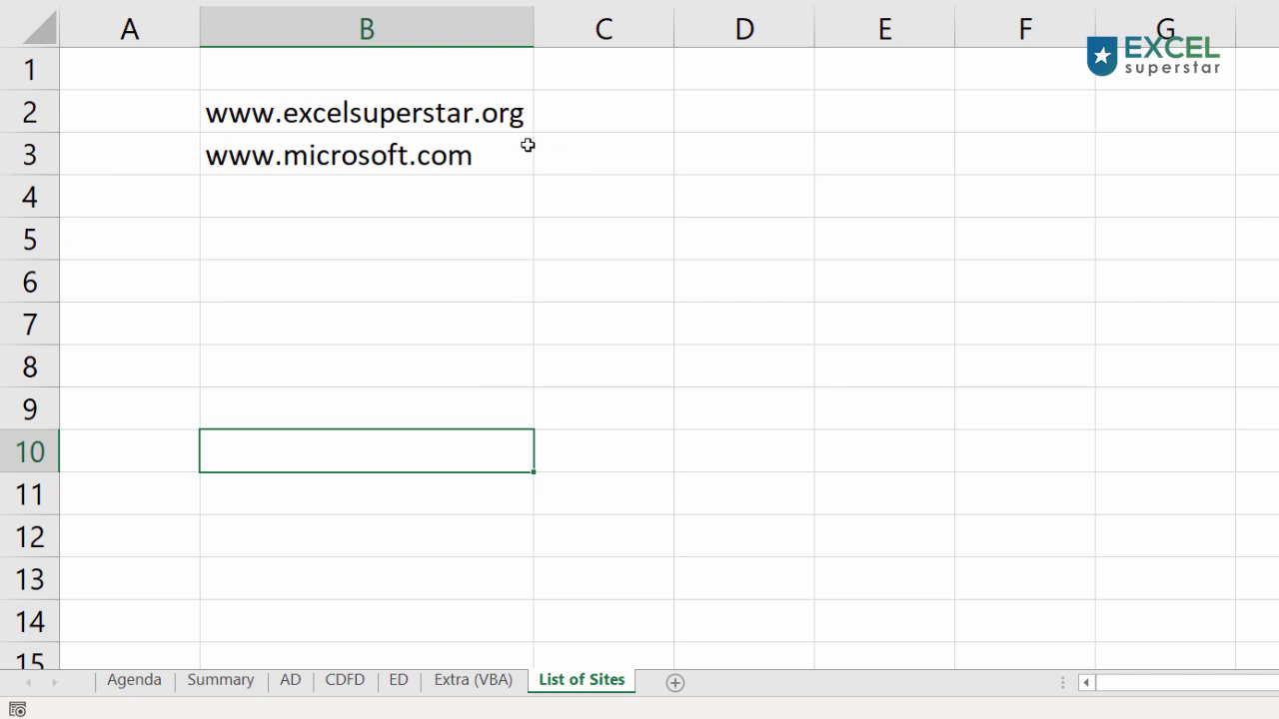
left_click_drag(437, 118, 409, 494)
left_click(611, 114)
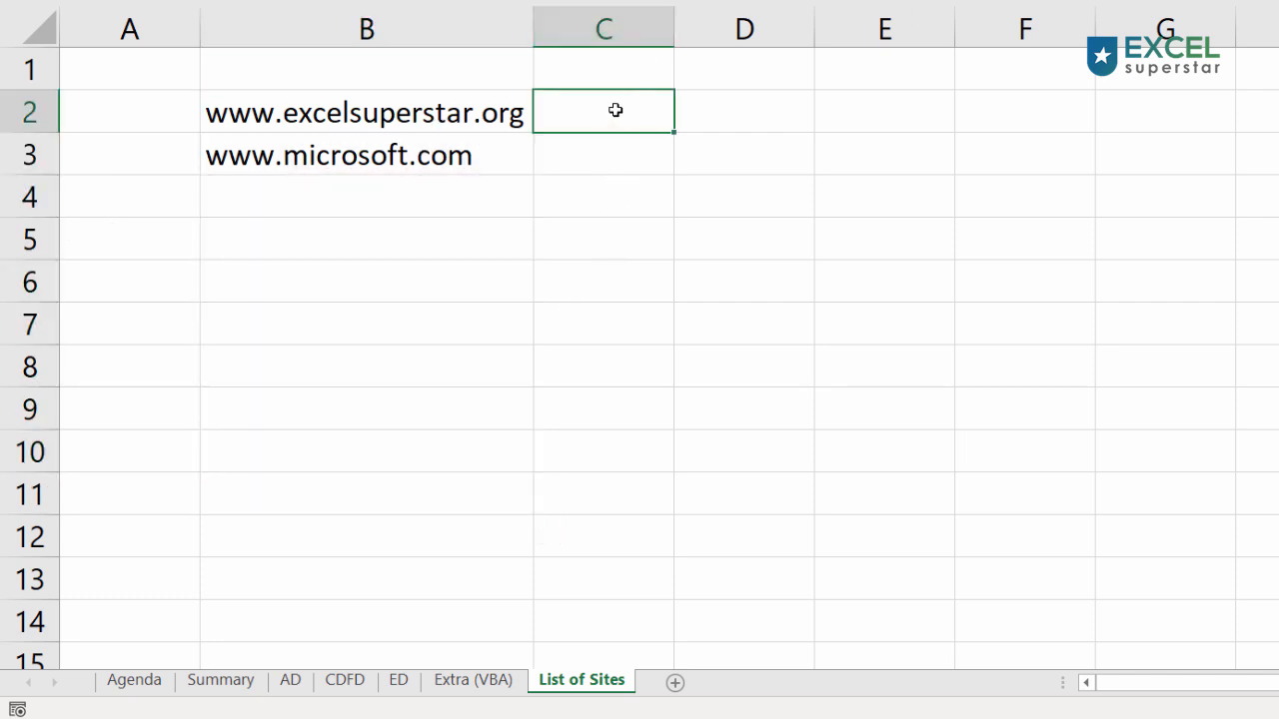
left_click_drag(470, 111, 503, 155)
left_click(462, 111)
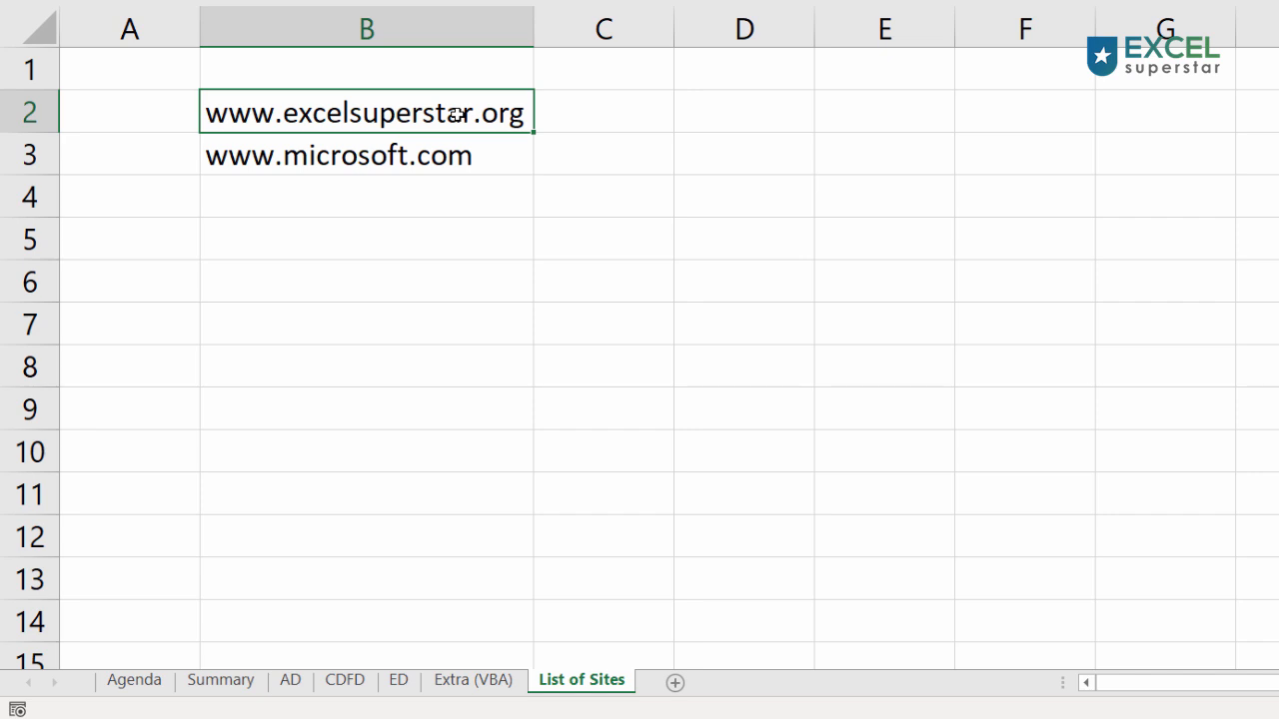
Turn the web addresses in B2 and B3 into hyperlinks by re-entering them, and undo both conversions
double_click(523, 110)
key("Return")
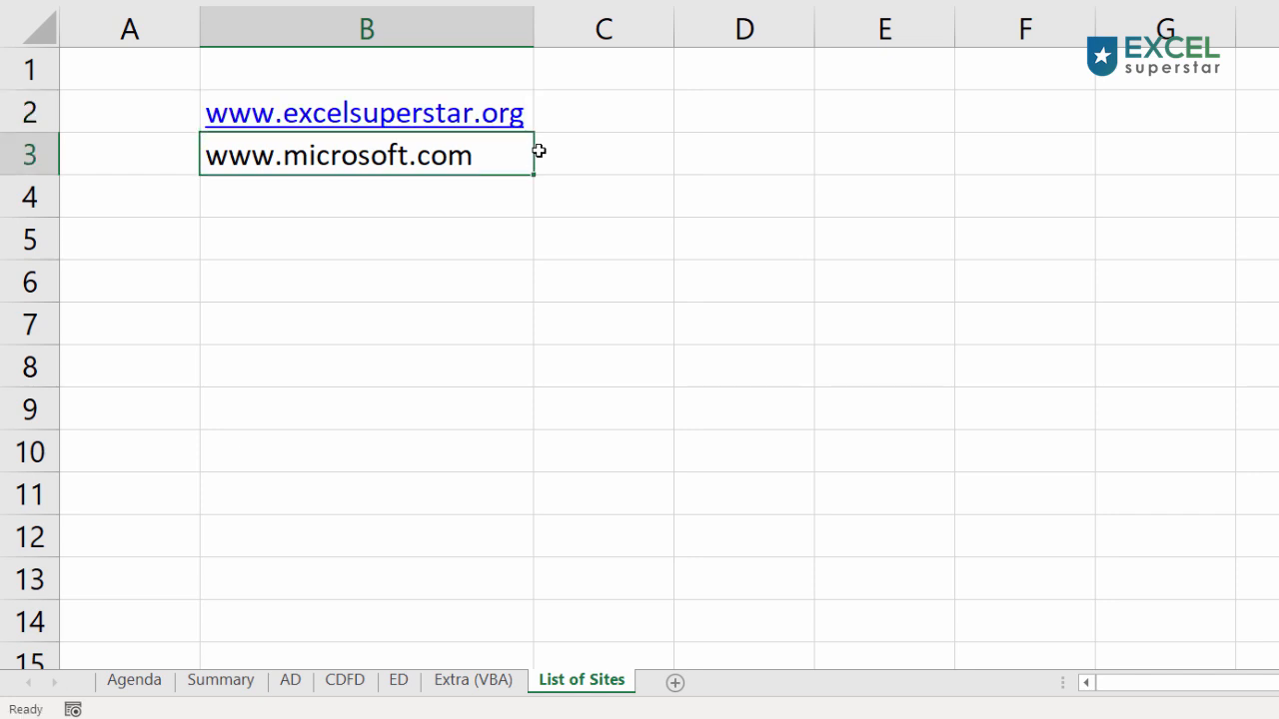
double_click(503, 156)
key("Return")
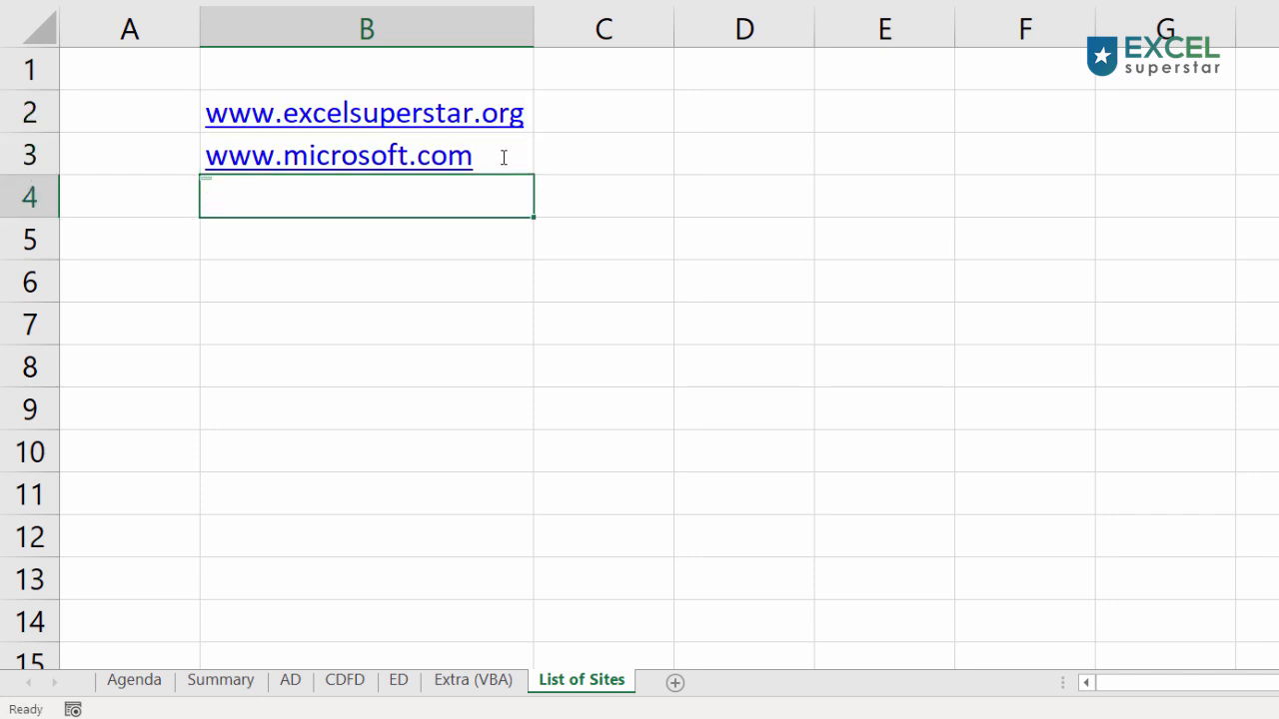
key("ctrl+z")
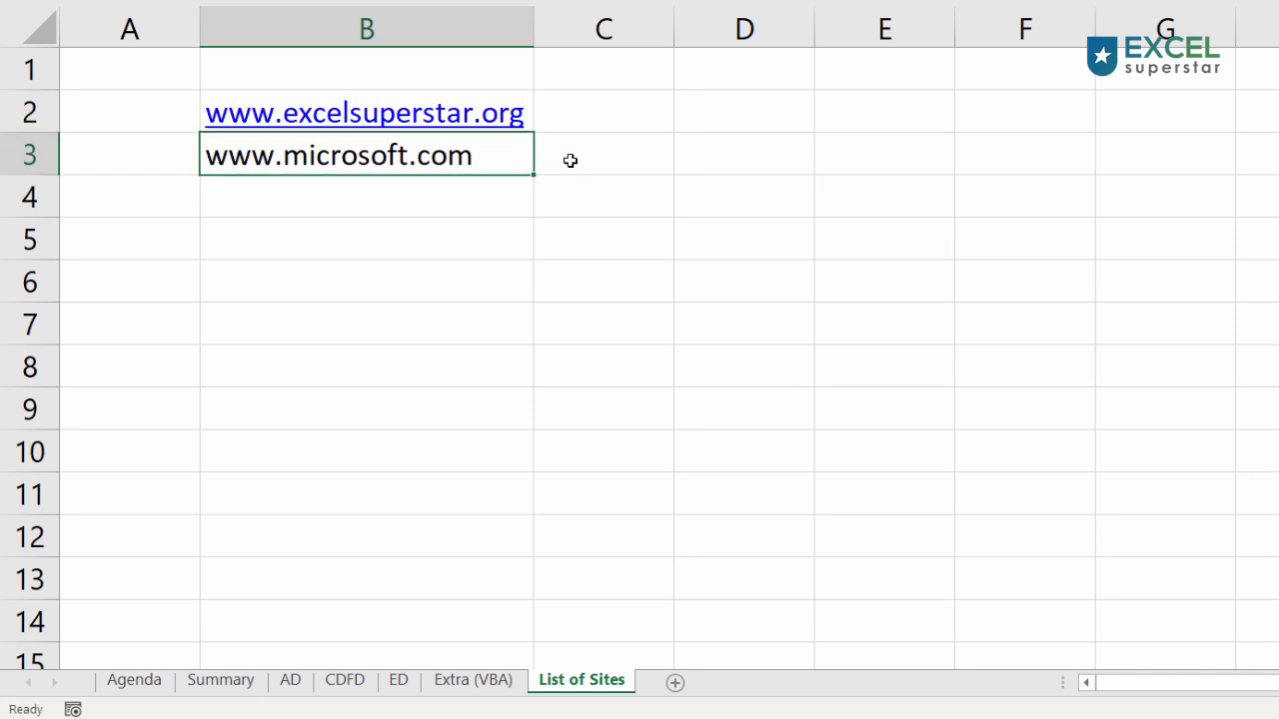
key("ctrl+z")
Enter =HYPERLINK(B2,"Click Here") in cell C2 of the List of Sites sheet and test the link
left_click(619, 112)
type("=hype")
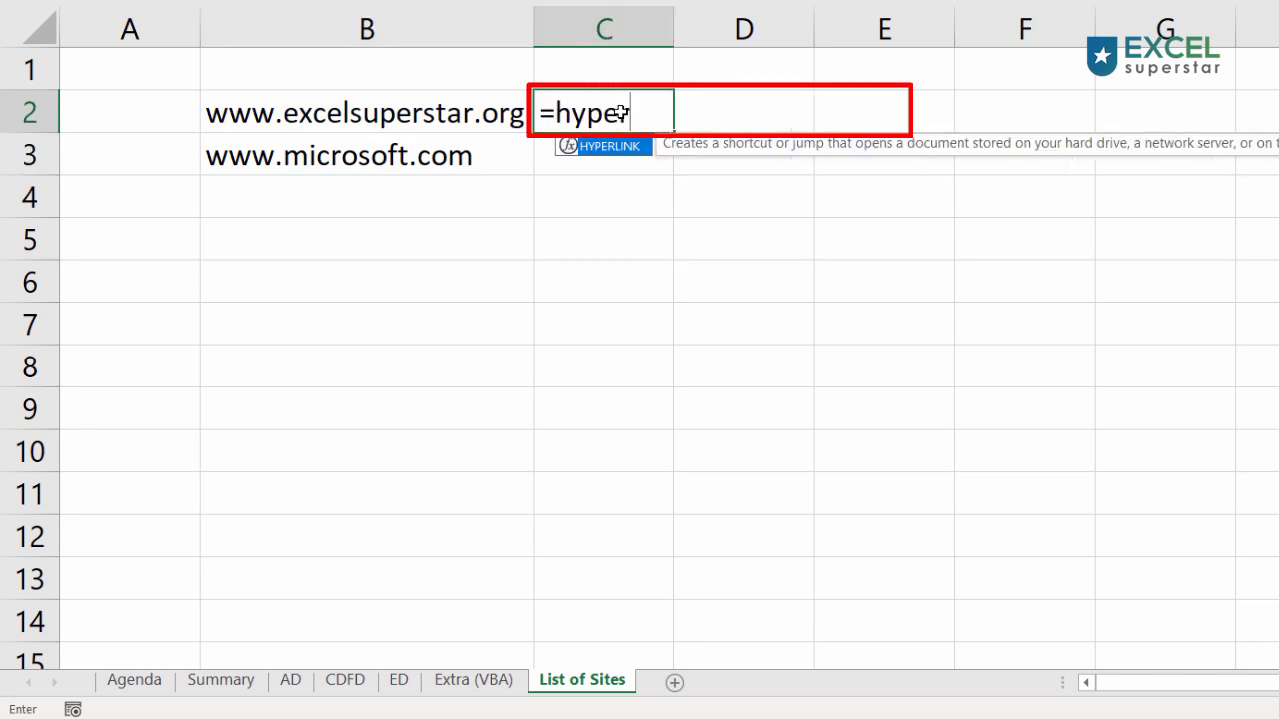
key("Tab")
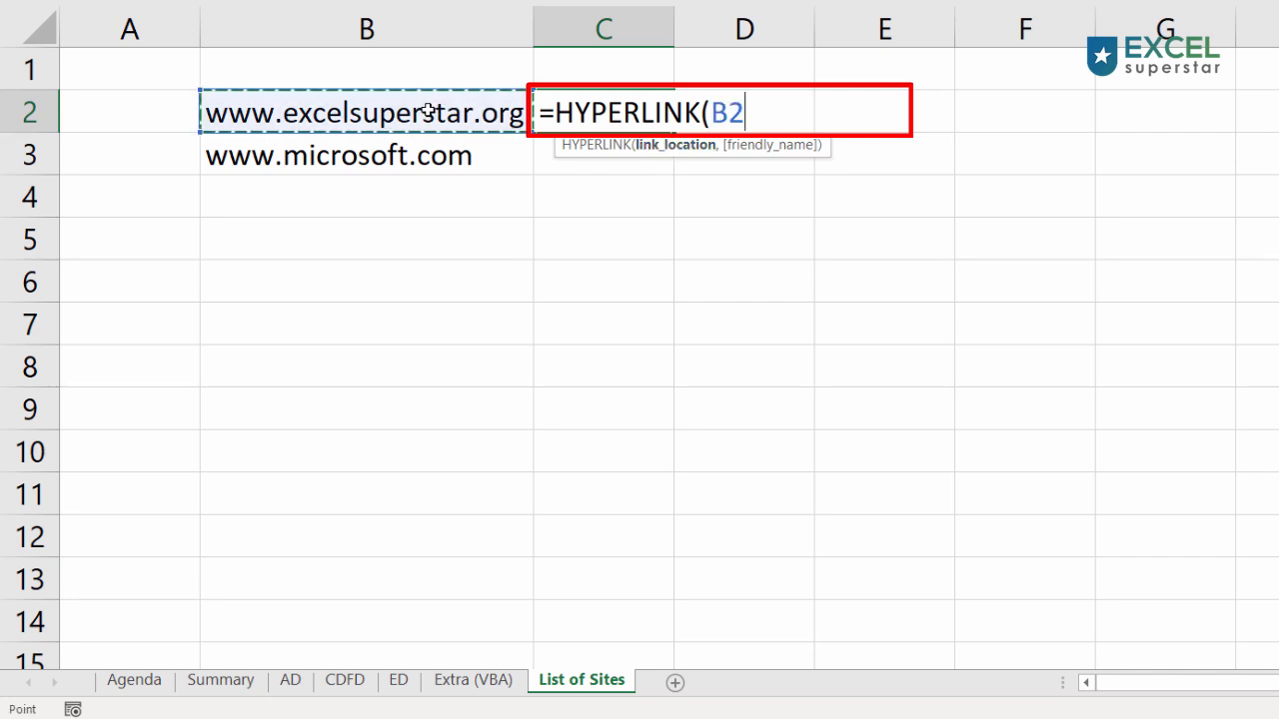
type(",")
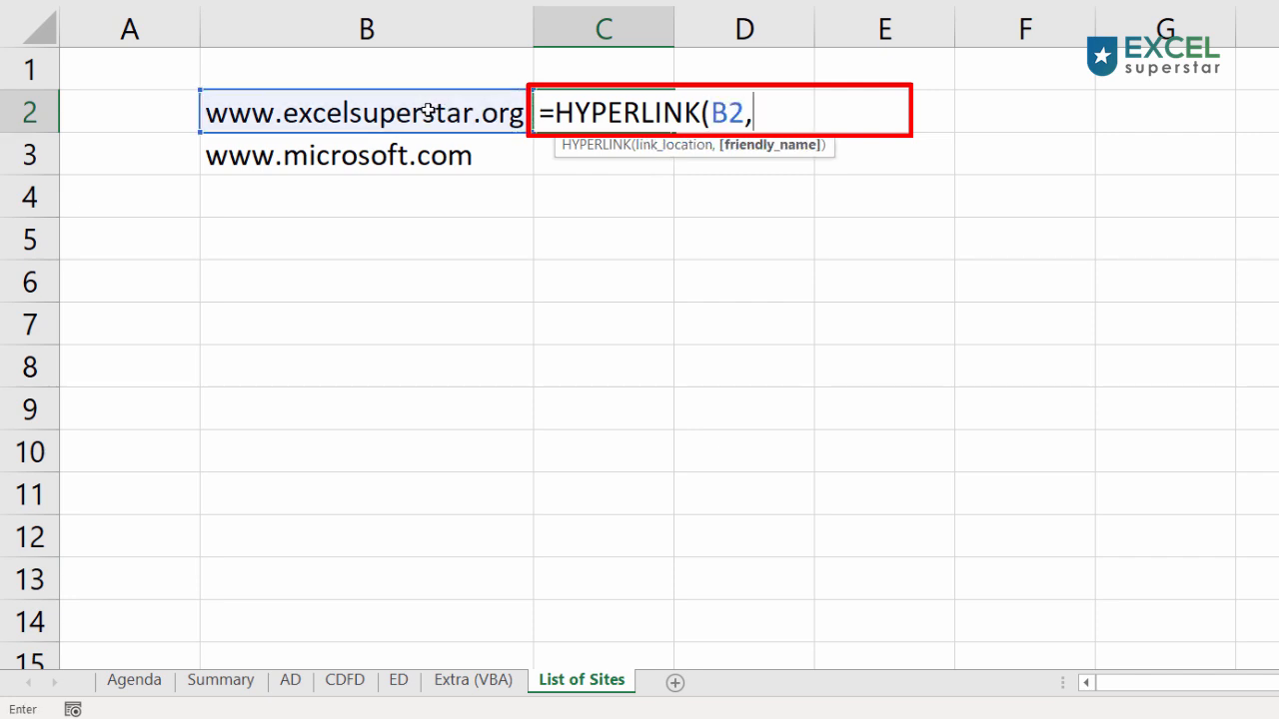
type("\"Click Here\")")
key("Return")
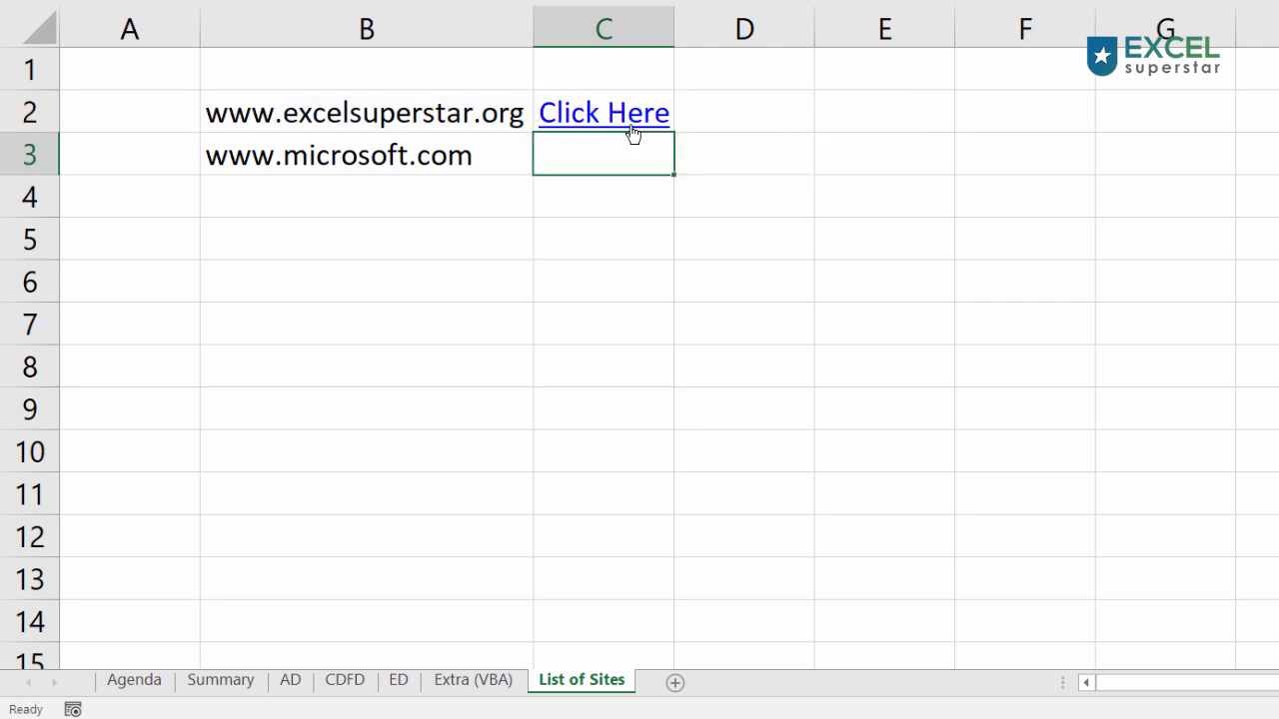
left_click(659, 104)
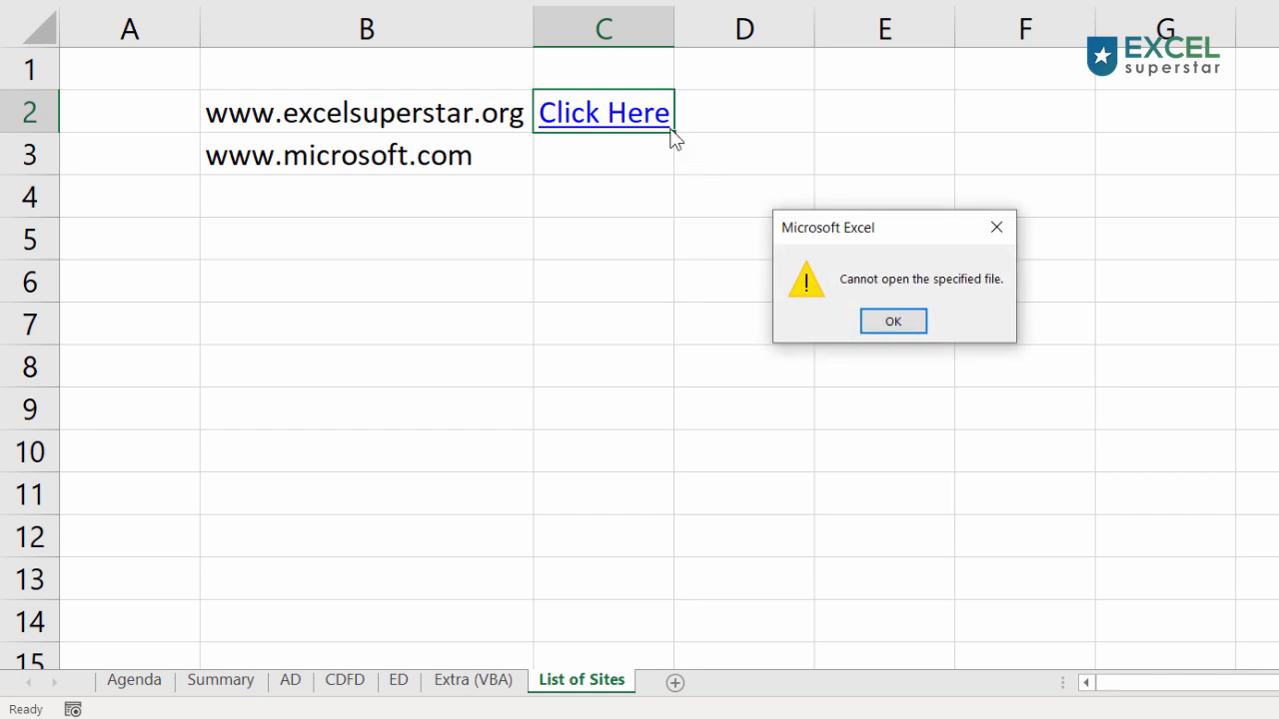
key("Return")
Fill the C2 hyperlink formula down to C3 and widen column C
left_click_drag(675, 147, 679, 176)
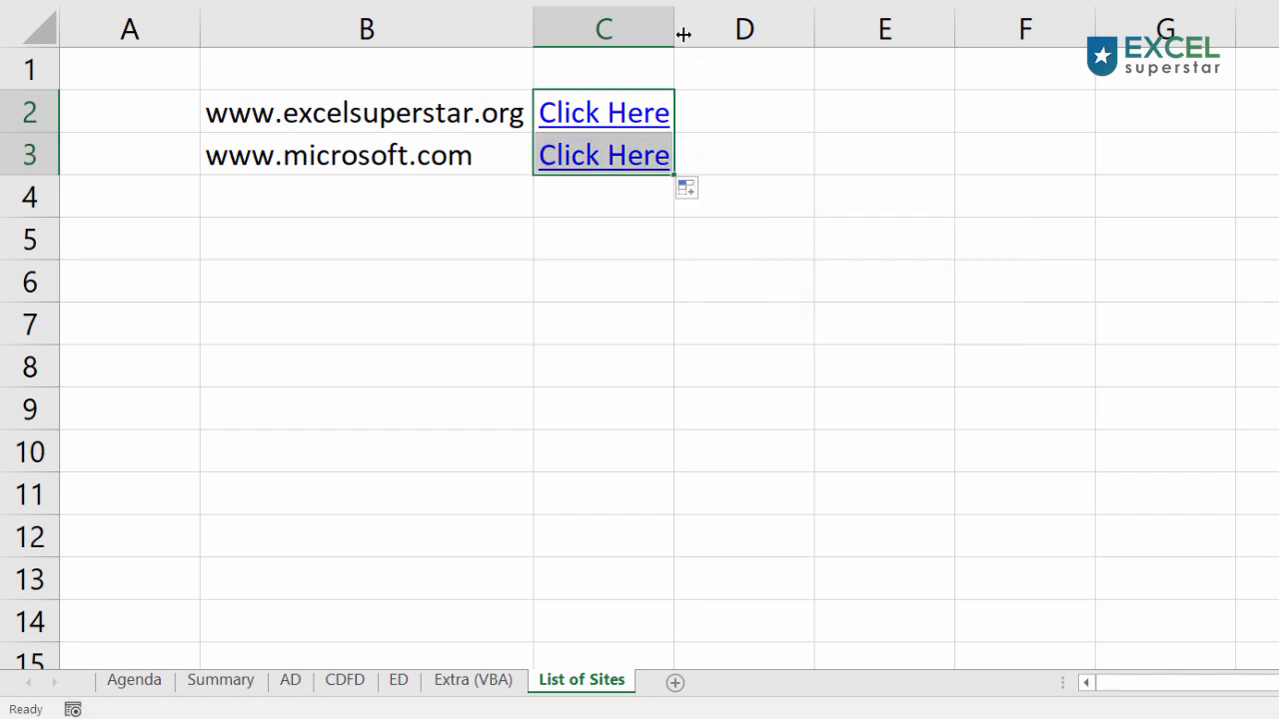
left_click_drag(675, 30, 737, 34)
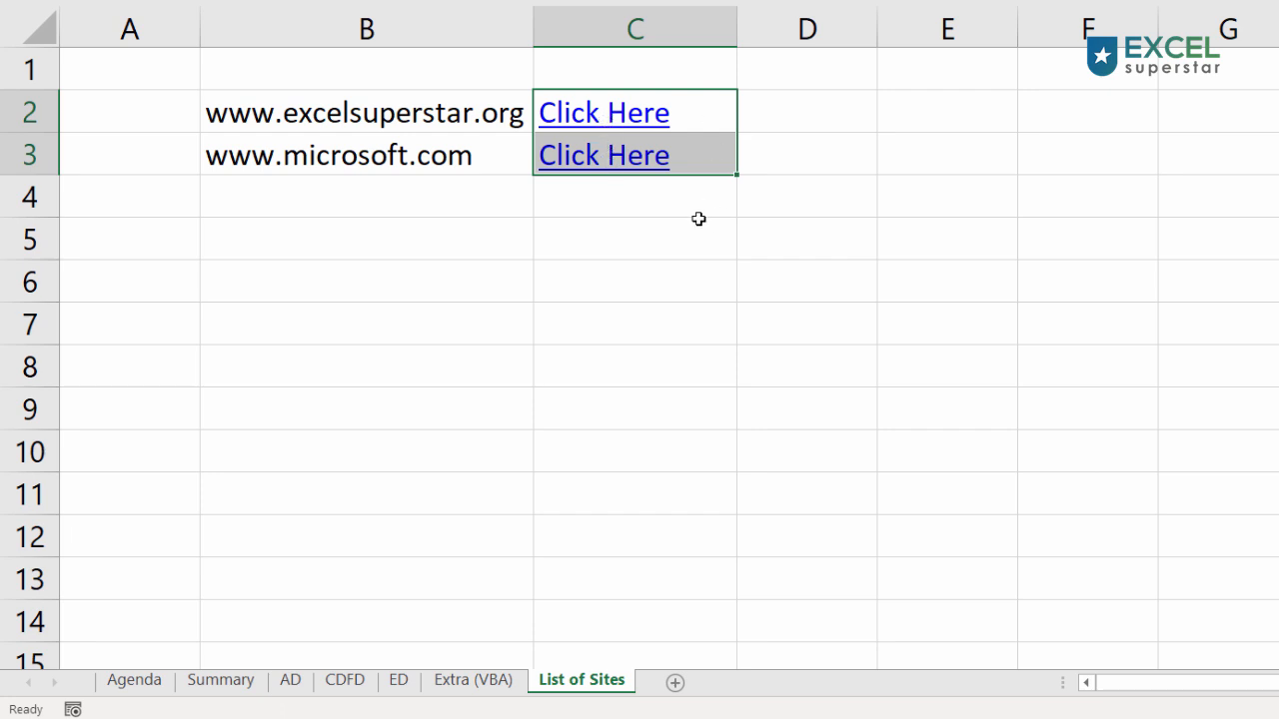
Enter =HYPERLINK(B2,B2) in cell D2 so the link uses the web address as its friendly name
left_click(762, 109)
type("=hyper")
key("Tab")
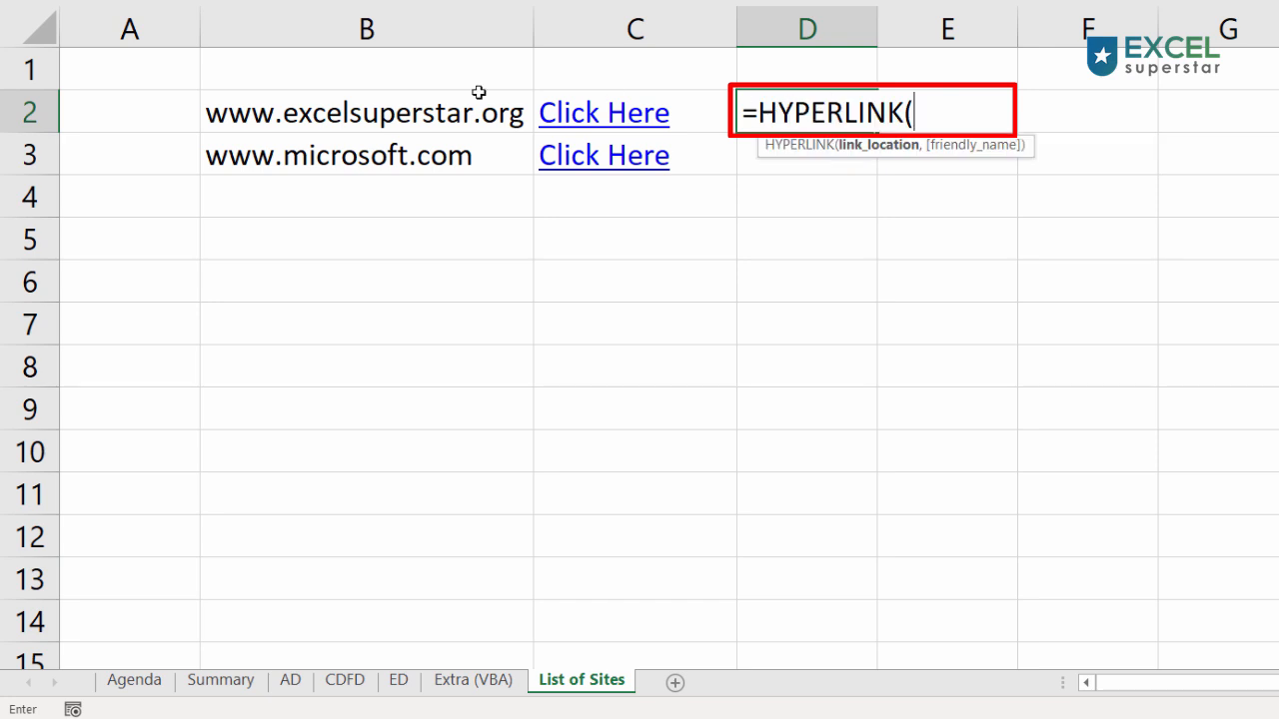
left_click(374, 111)
type(",")
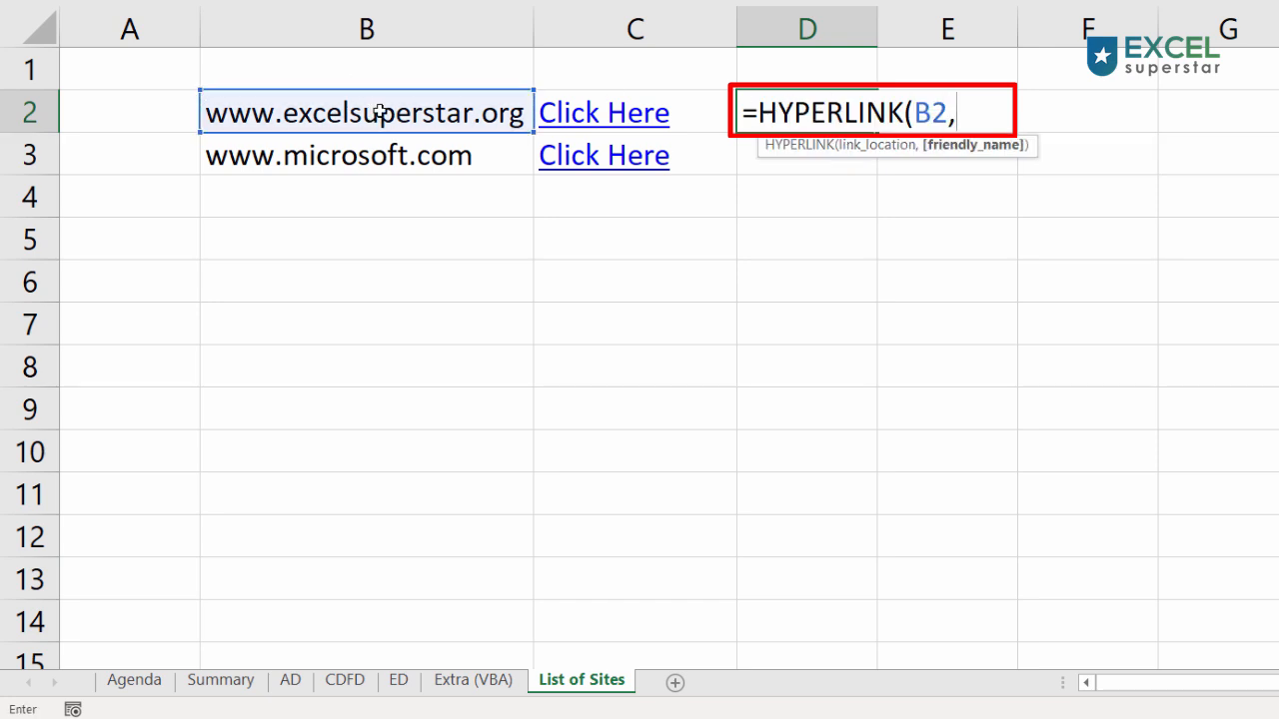
left_click(392, 106)
type(")")
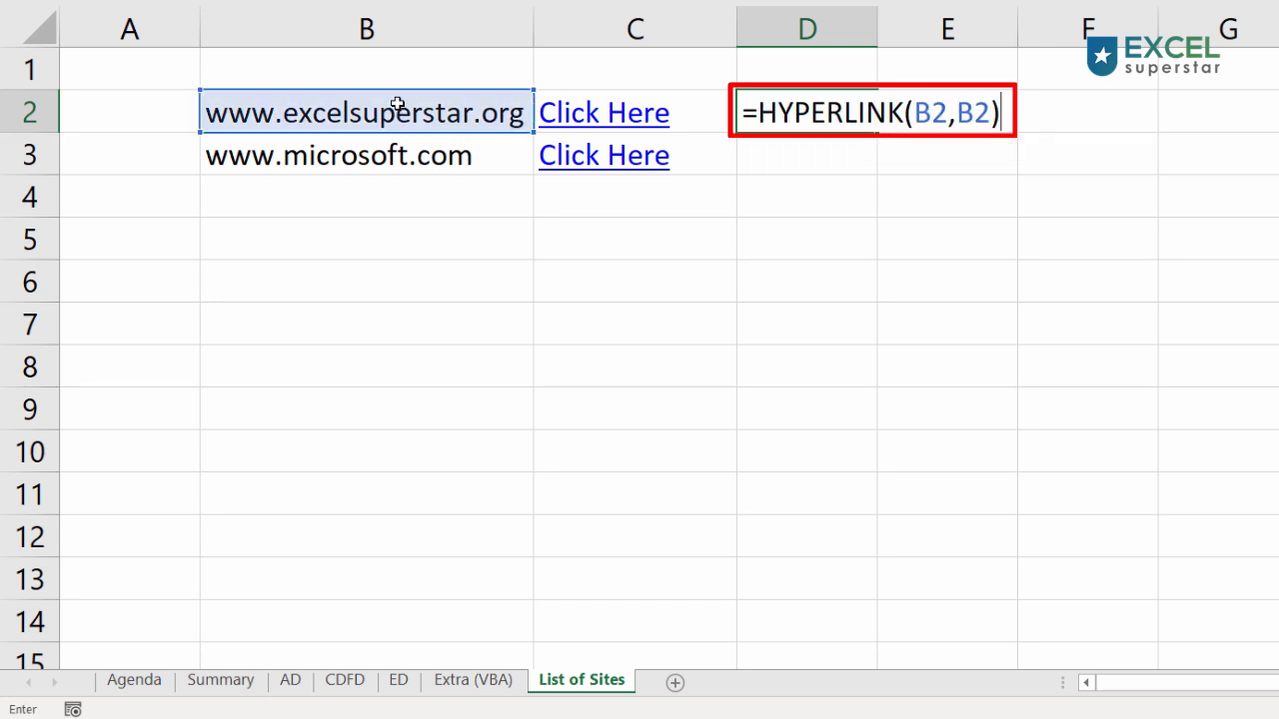
key("Return")
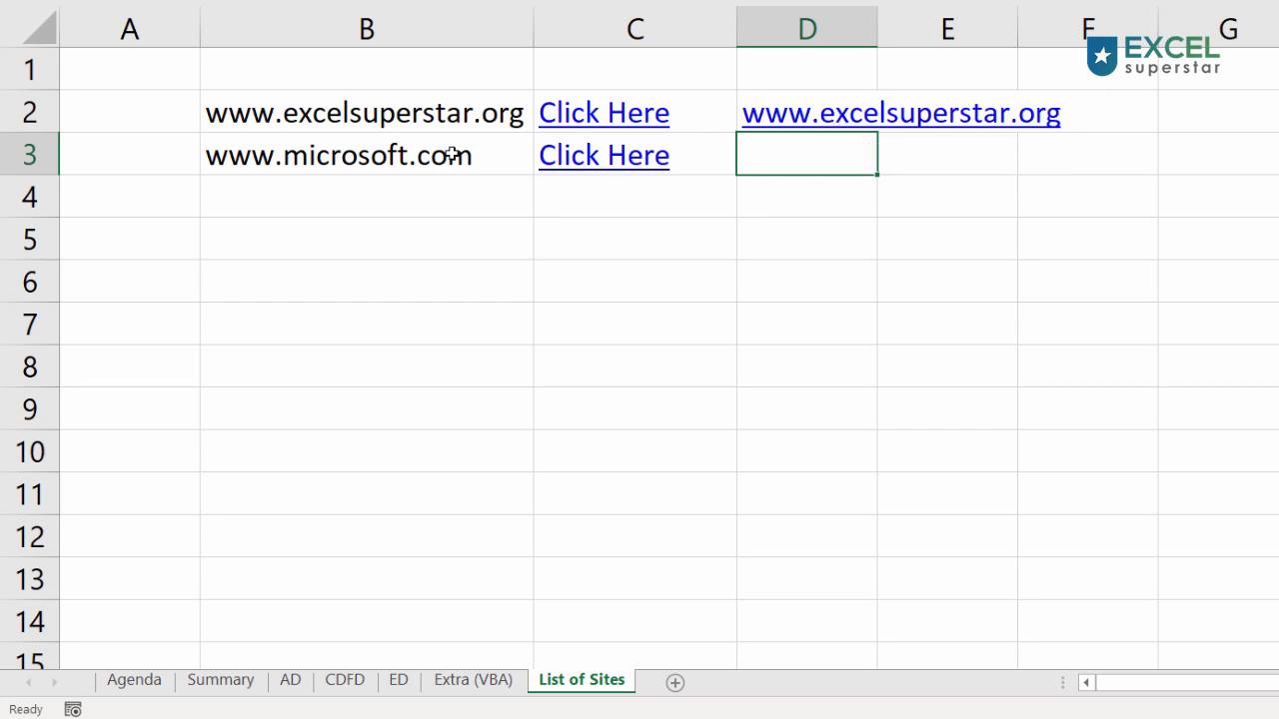
Return to the Agenda sheet and make the "HYPERLINK()" topic bold
left_click_drag(355, 118, 323, 603)
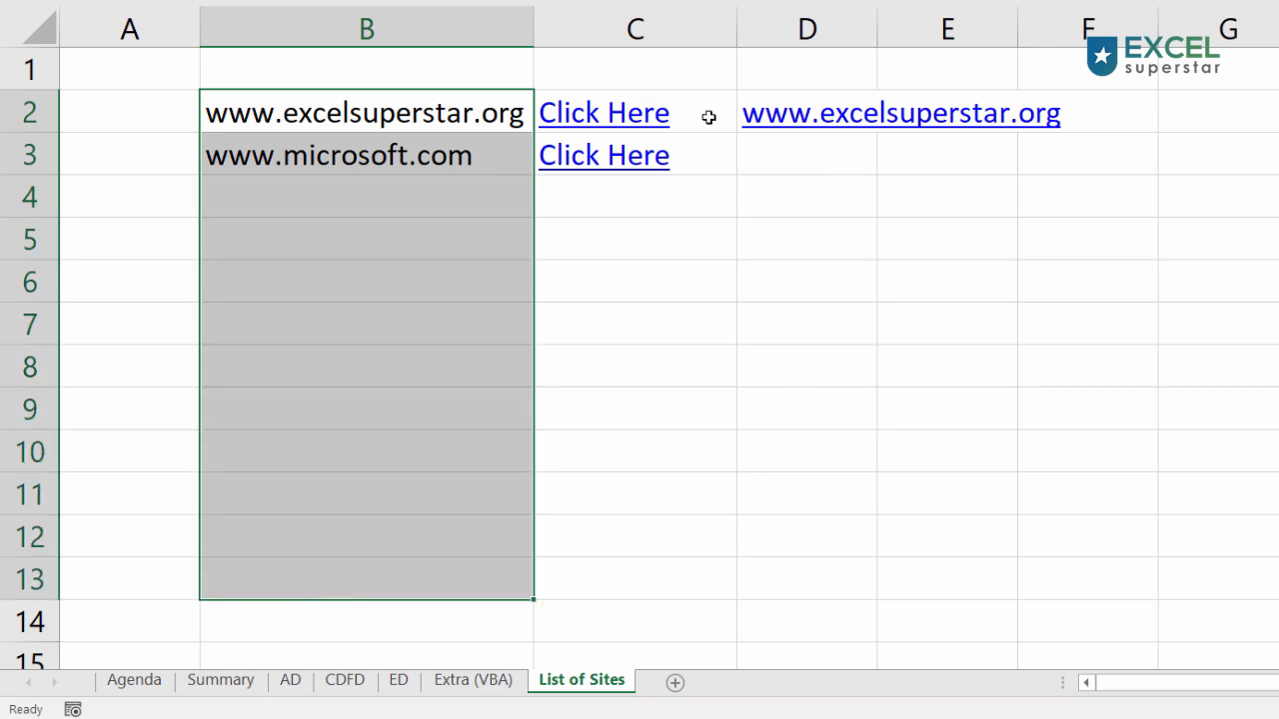
left_click(138, 684)
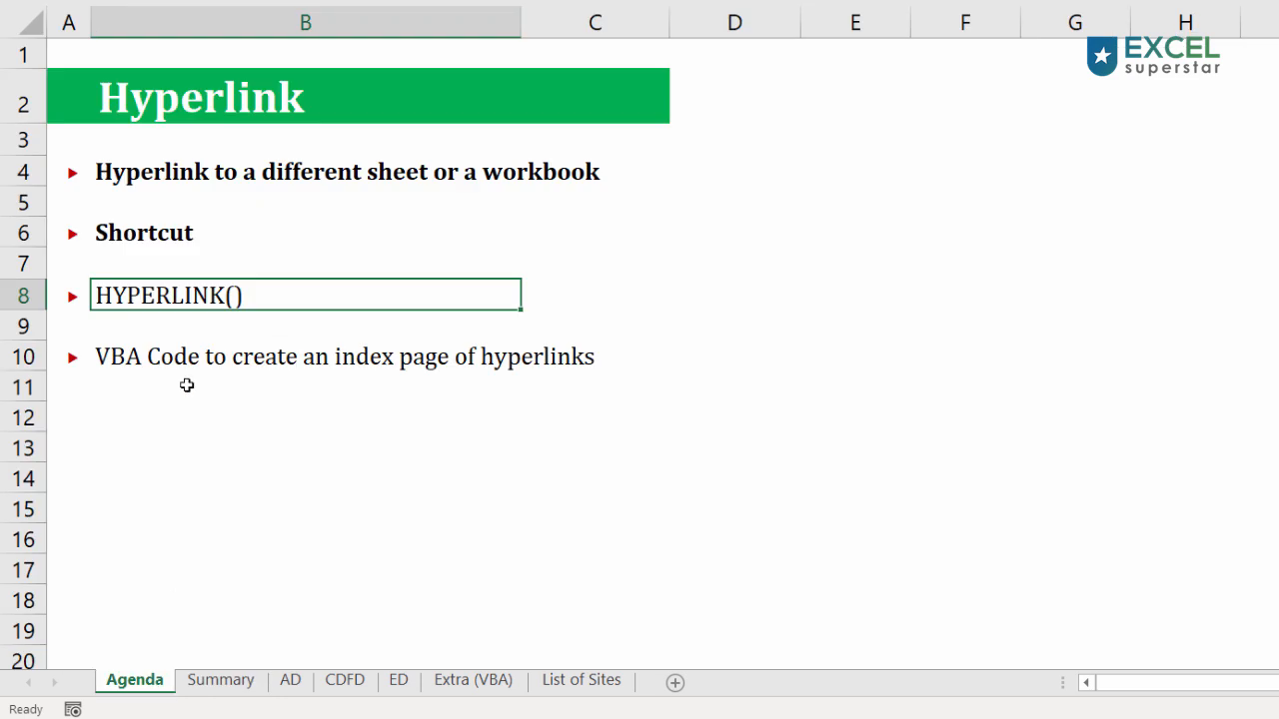
key("ctrl+b")
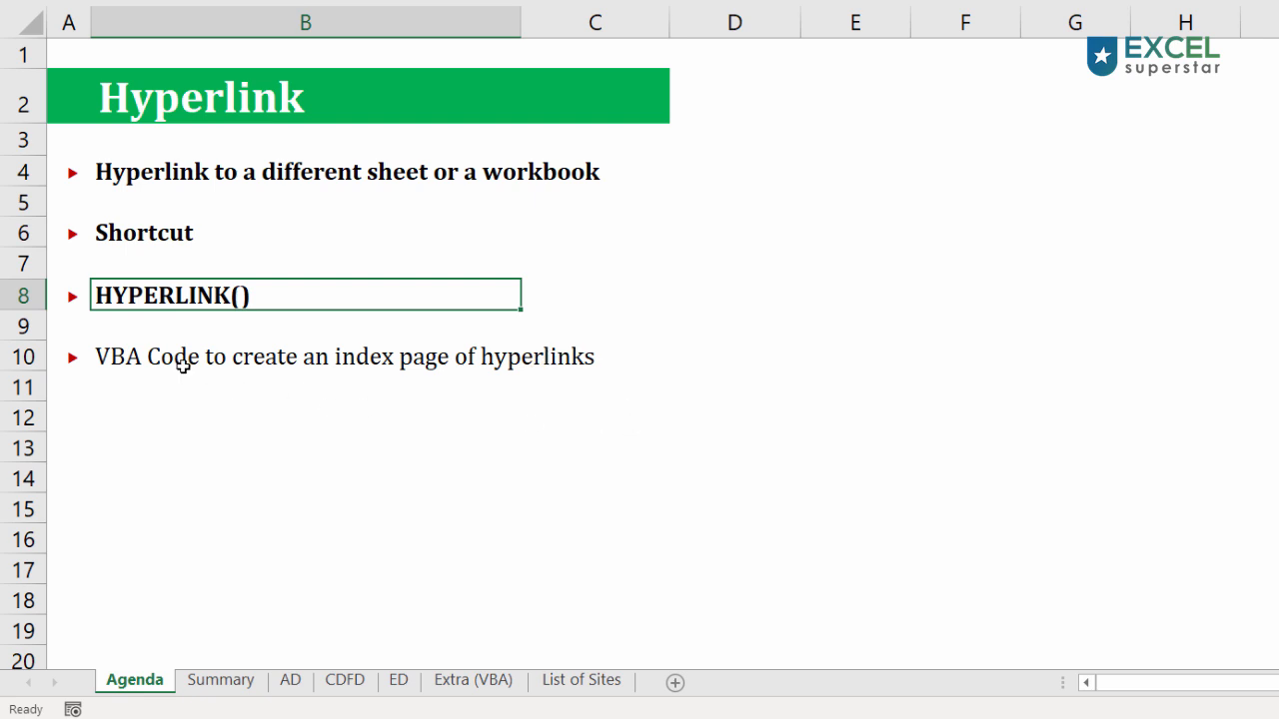
Look through the ED and AD sheets and the linked division names on the Summary sheet
left_click(405, 692)
left_click(288, 688)
left_click(244, 680)
left_click_drag(206, 240, 253, 375)
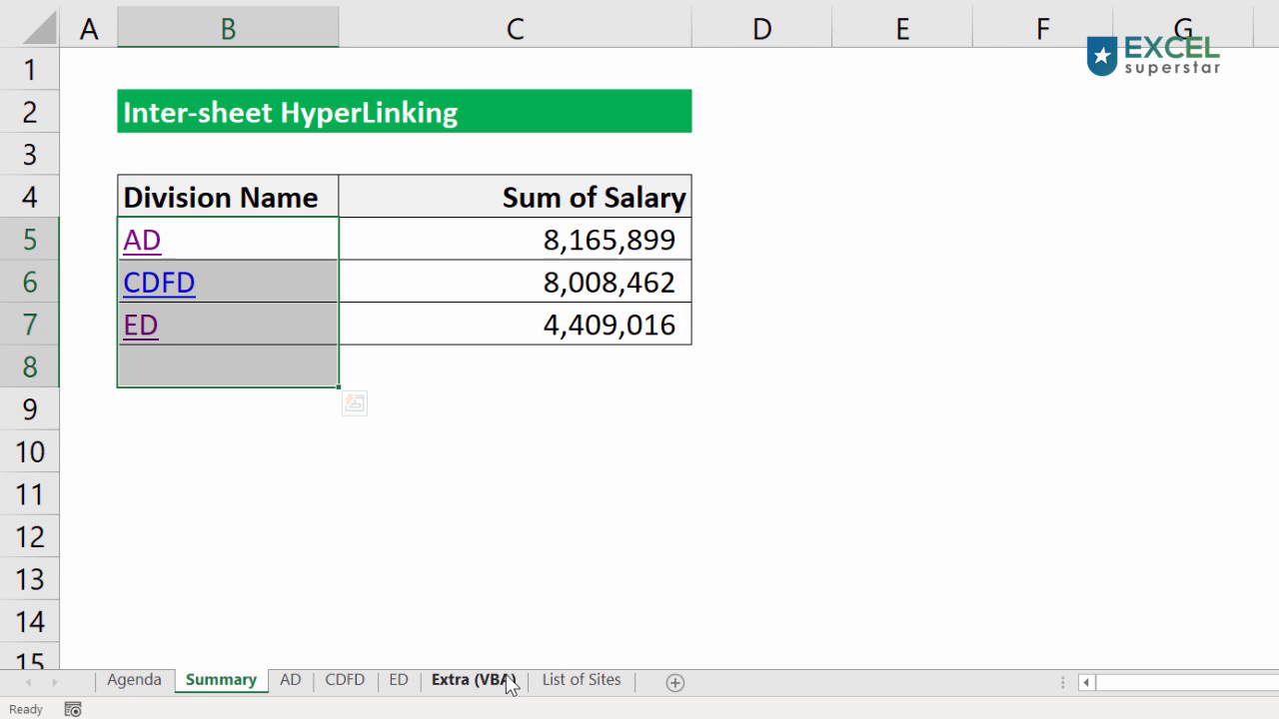
Open the Extra (VBA) sheet and view its two source web pages on creating sheet links in the browser
left_click(488, 683)
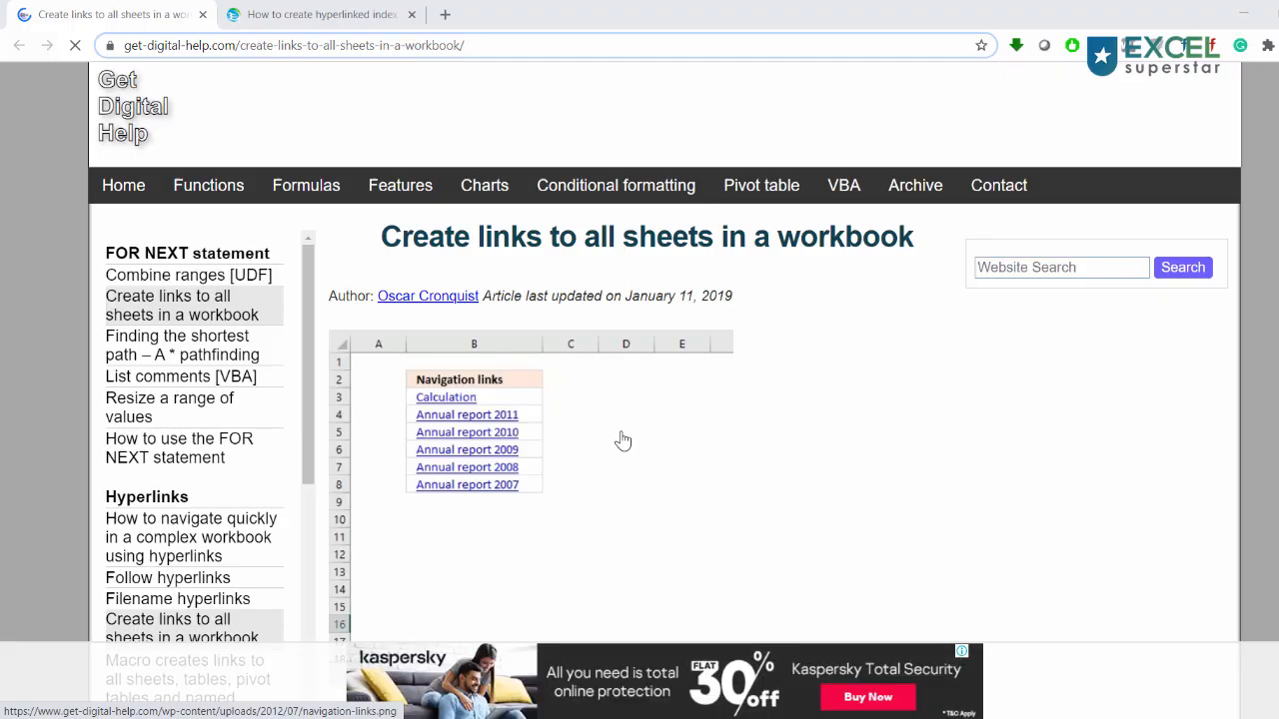
left_click(325, 12)
left_click(163, 10)
left_click(267, 12)
left_click(52, 12)
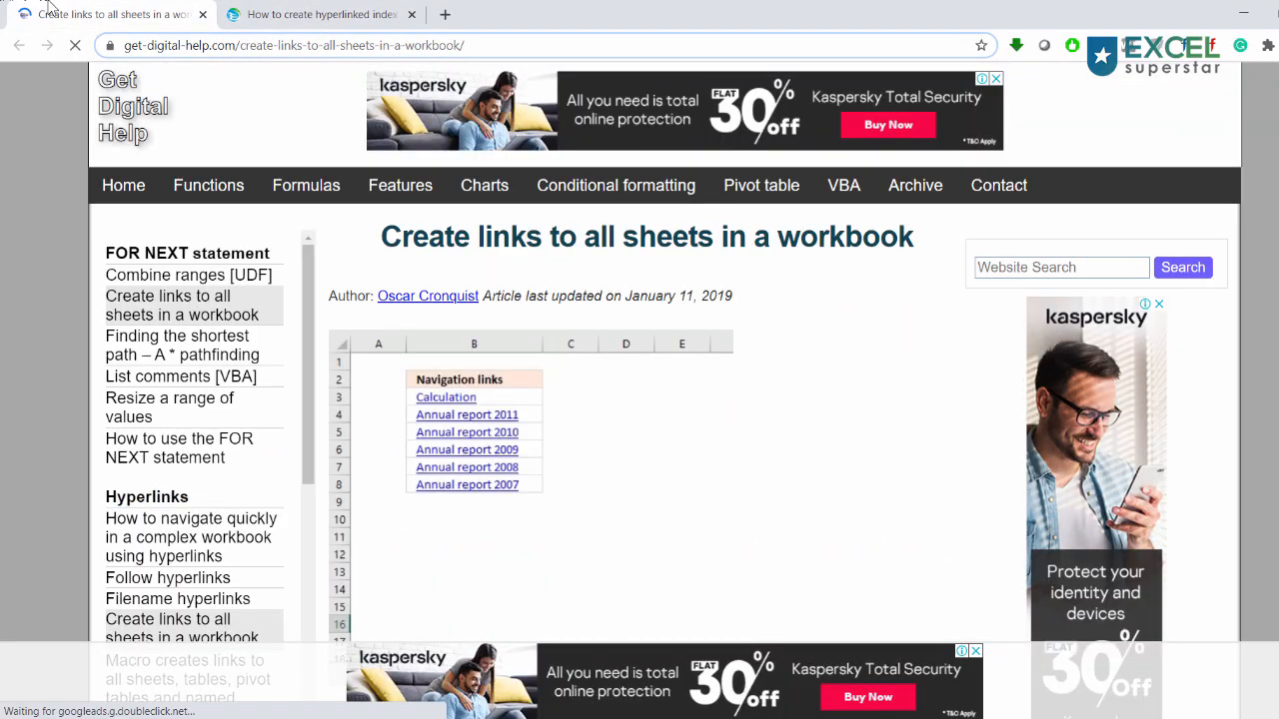
Copy the complete CreateLinksToAllSheets VBA code from the get-digital-help.com article
scroll(490, 319, "down", 10)
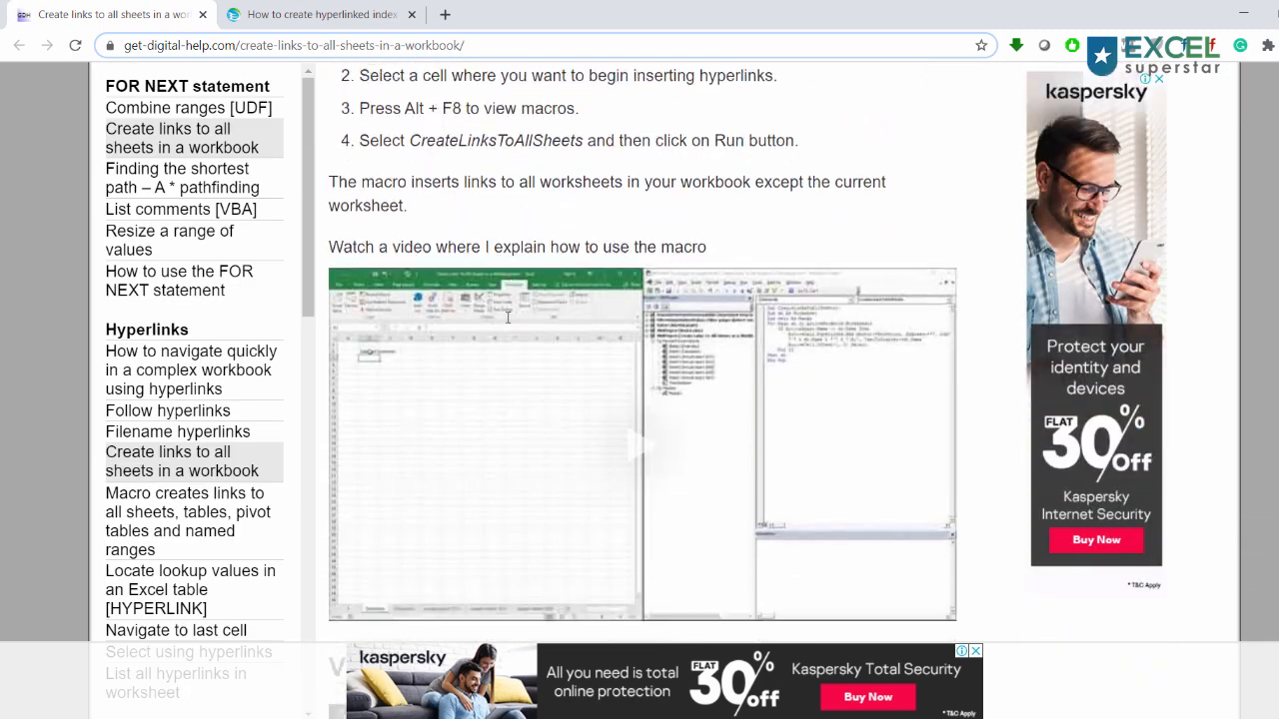
scroll(509, 328, "down", 2)
left_click_drag(411, 430, 337, 254)
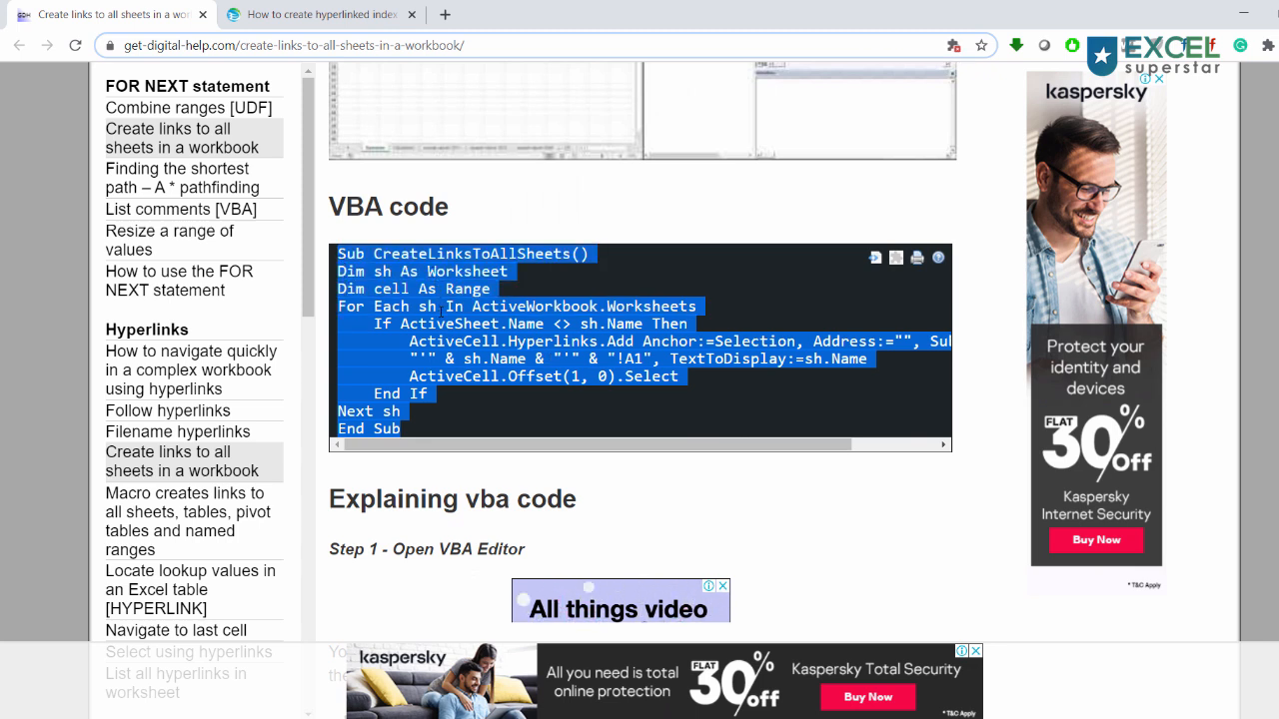
right_click(448, 291)
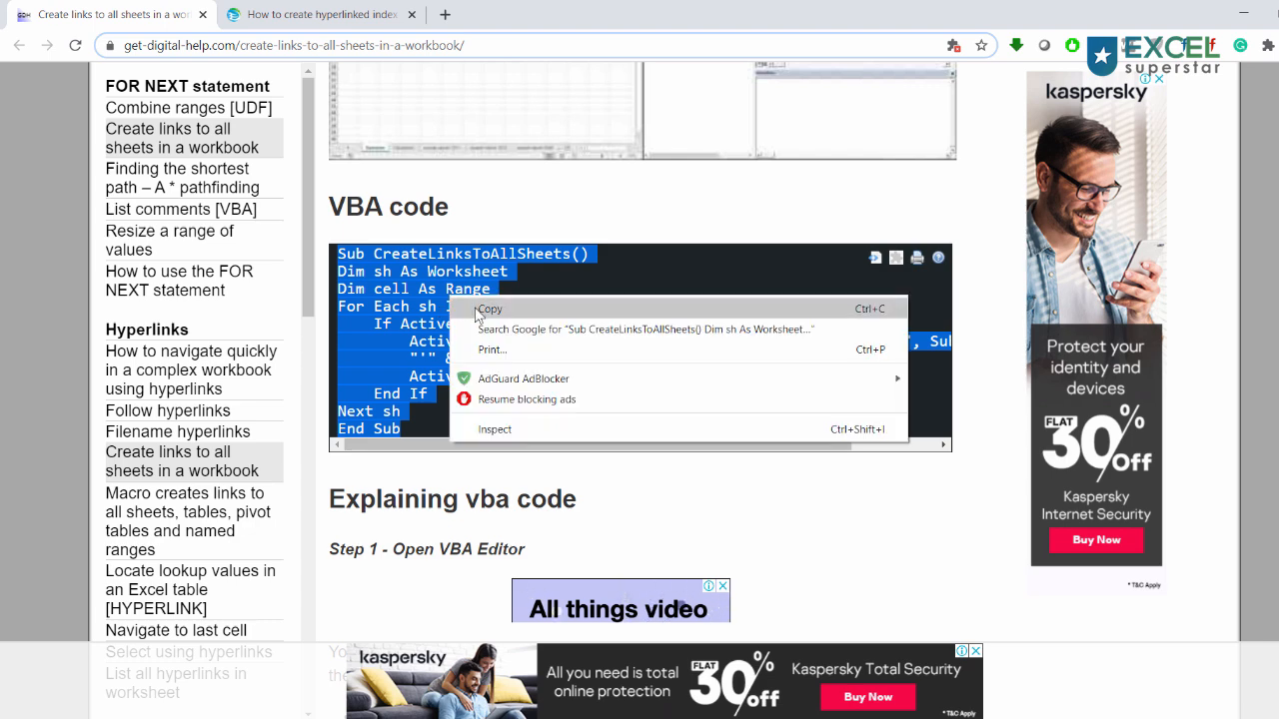
left_click(475, 309)
Switch to the Hyperlink workbook in Excel and create a new macro named test1
left_click(928, 717)
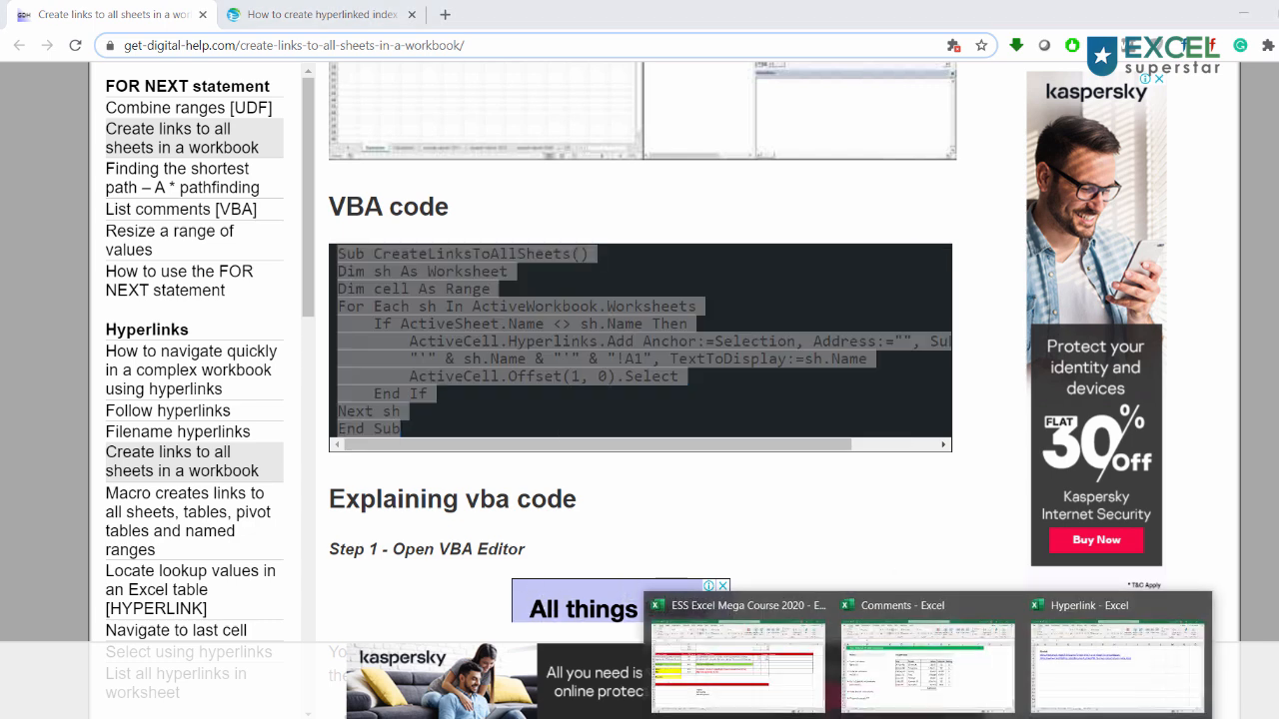
left_click(1118, 668)
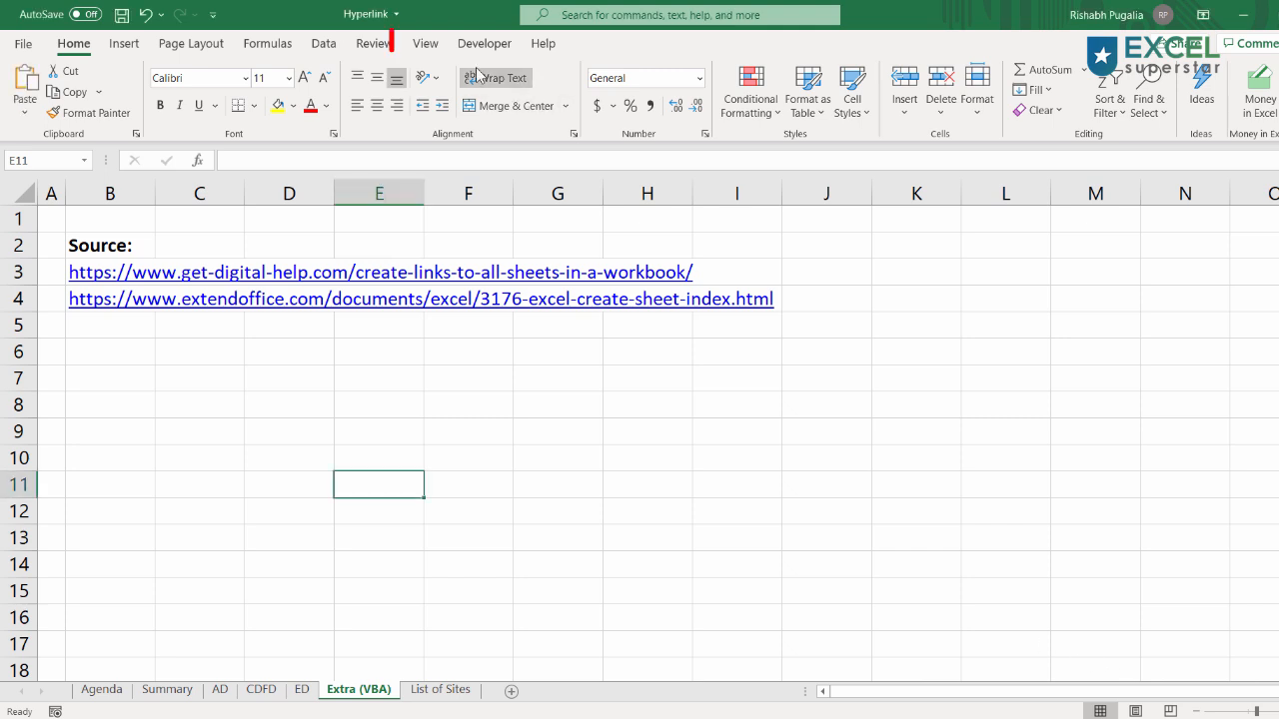
left_click(428, 44)
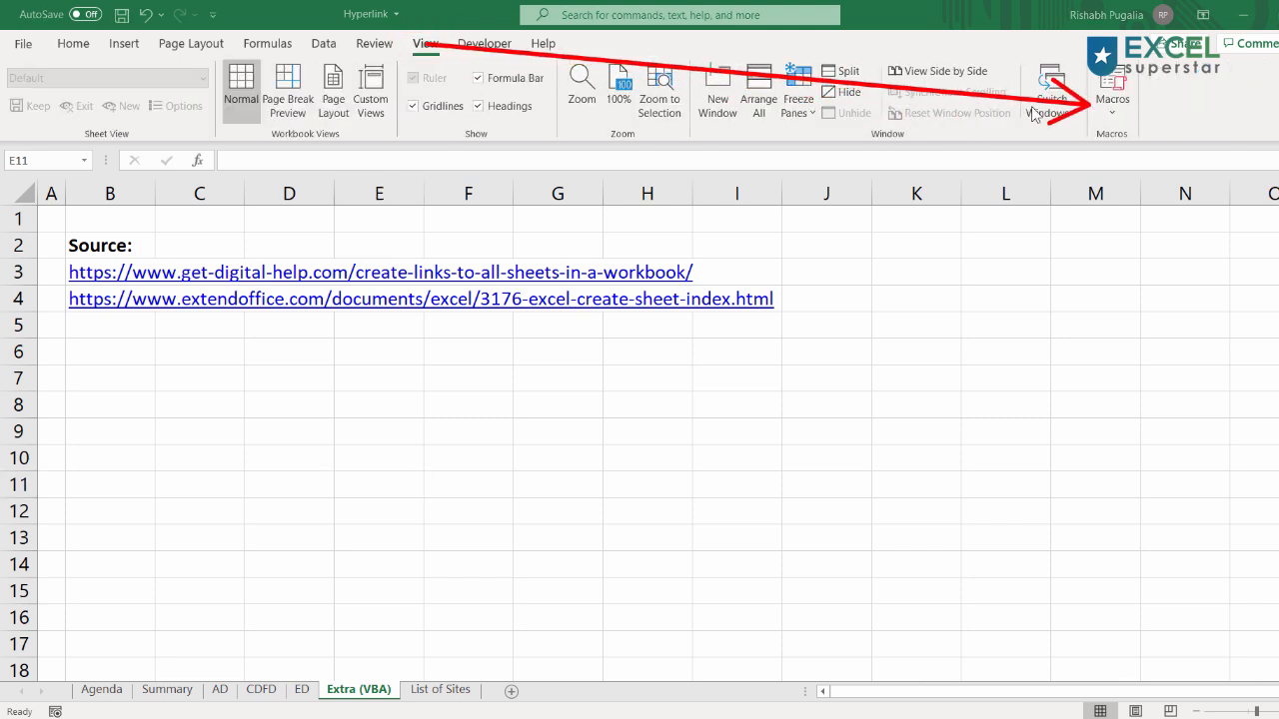
left_click(1113, 110)
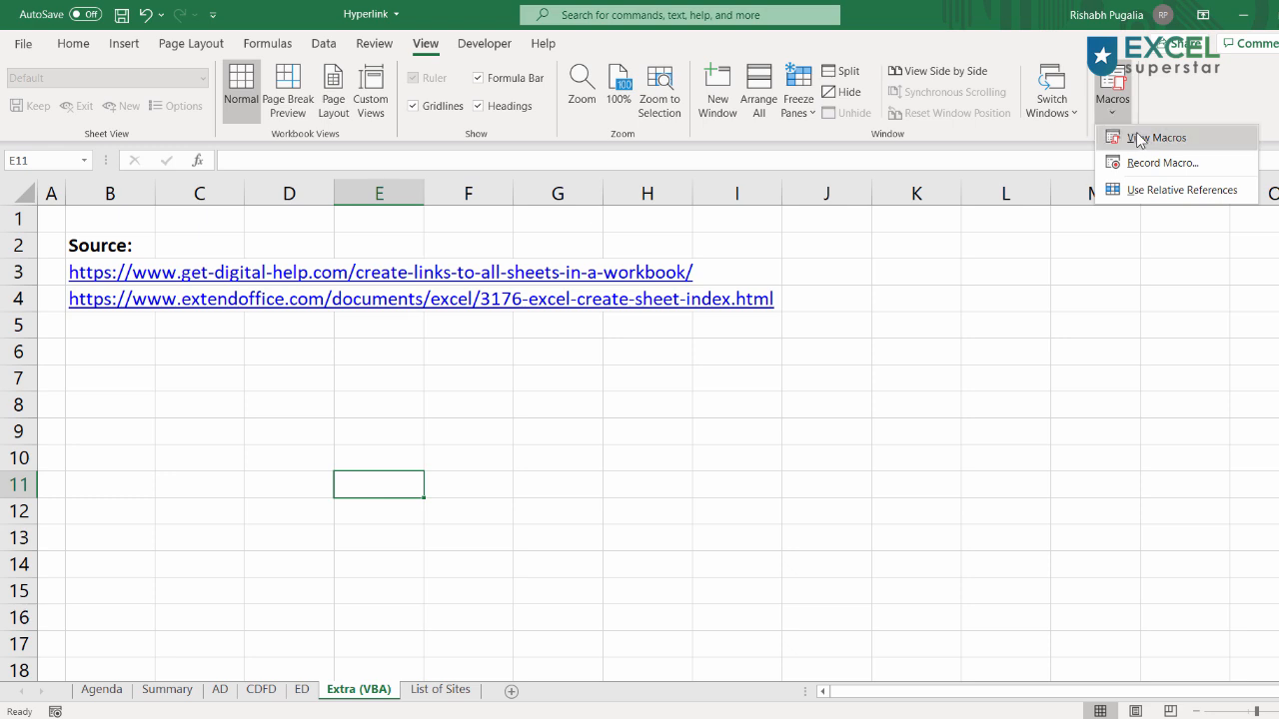
left_click(1142, 139)
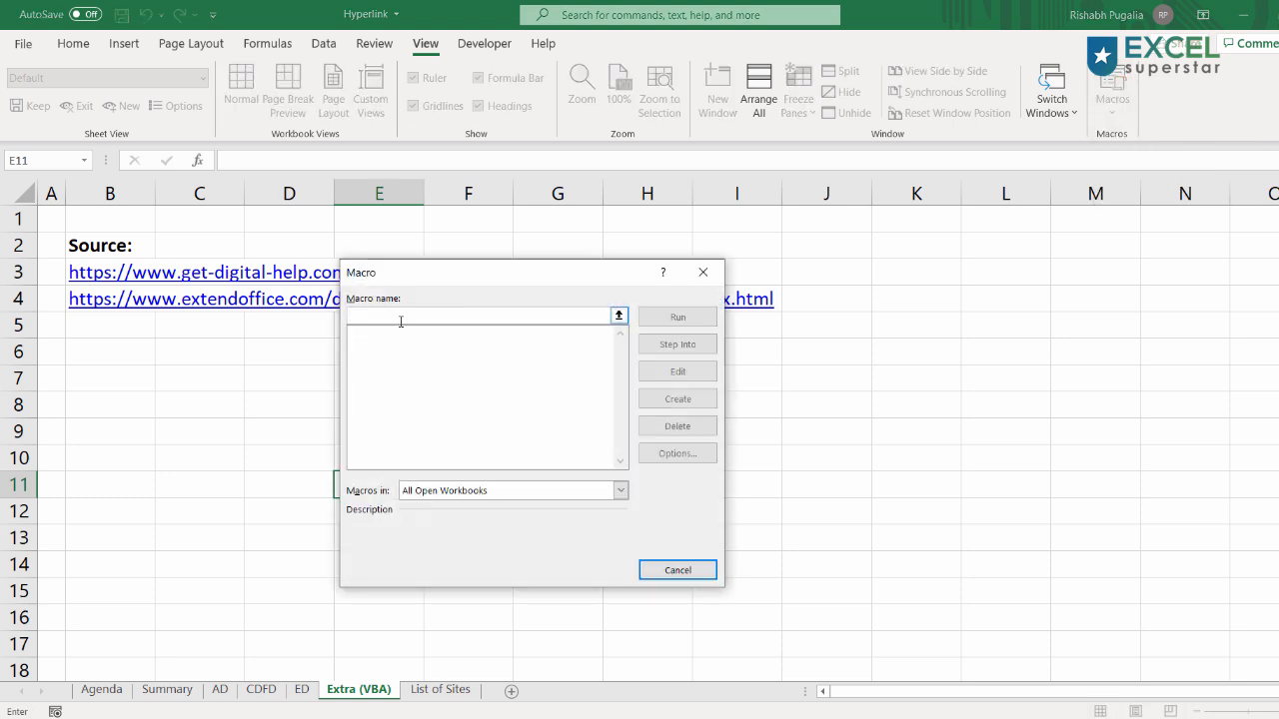
type("test1")
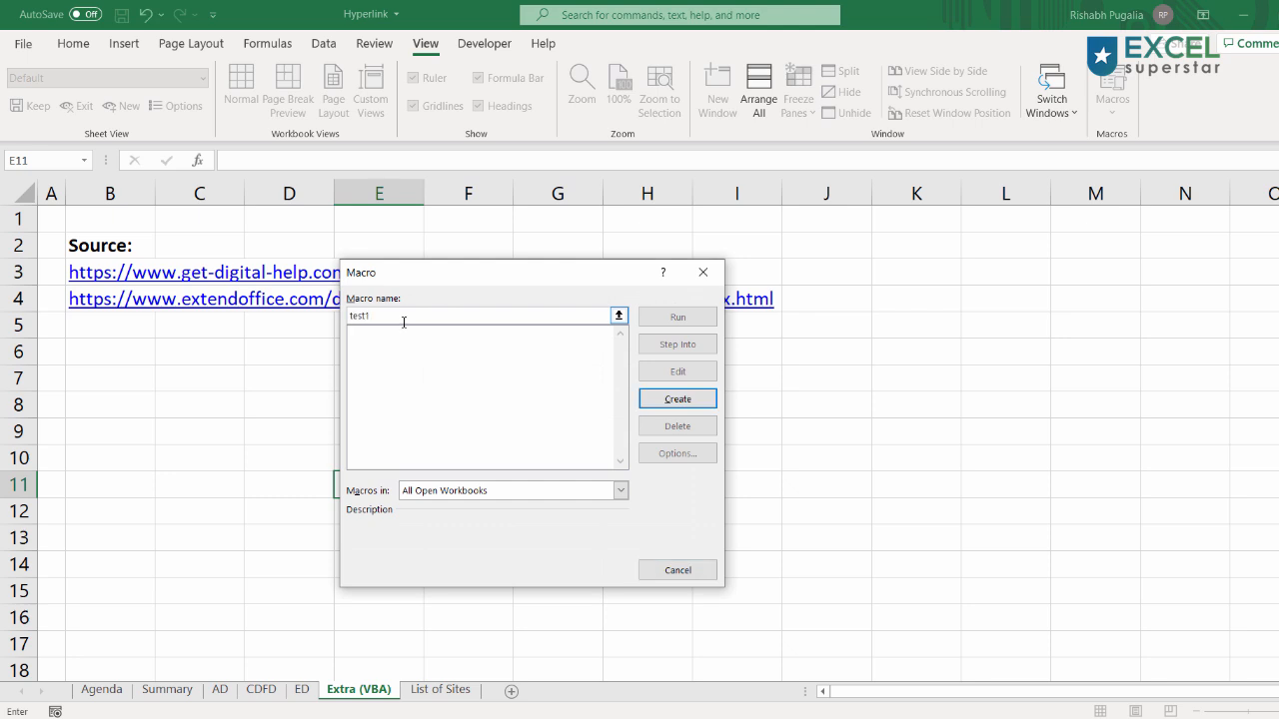
double_click(386, 315)
left_click(674, 405)
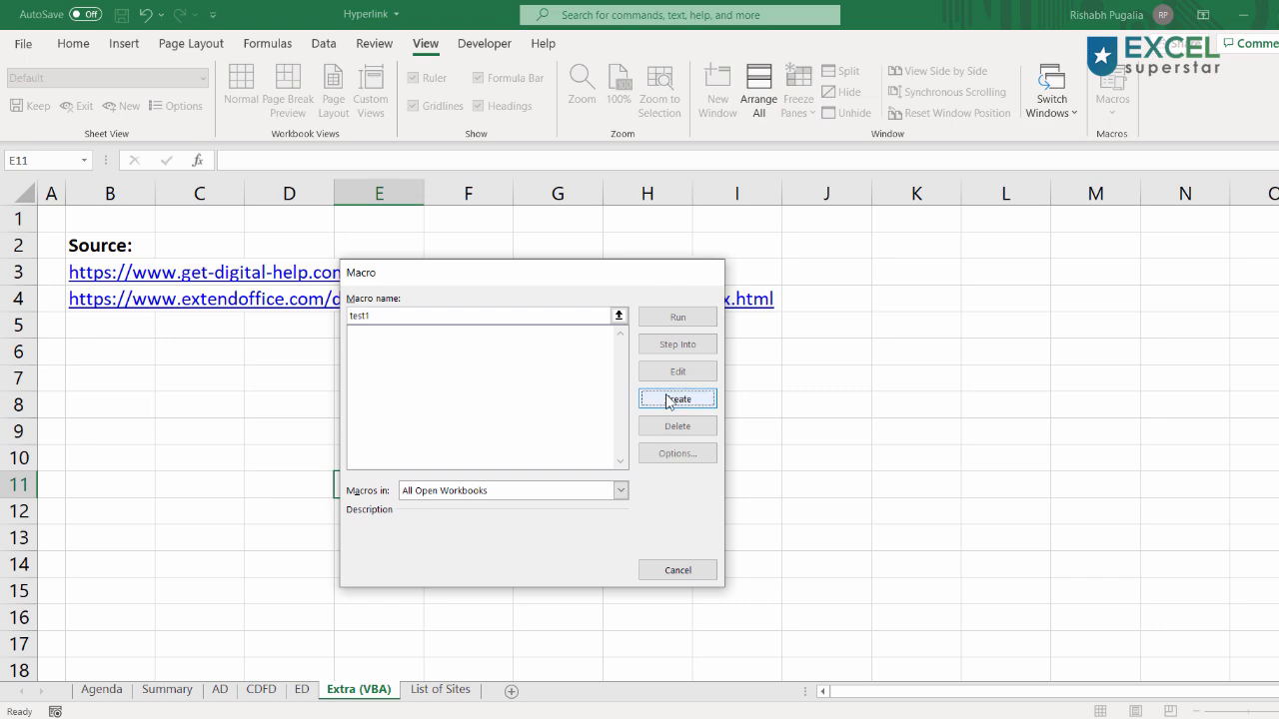
Replace the whole test1 macro stub in Module1 with the copied CreateLinksToAllSheets code and return to the workbook
key("ctrl+a")
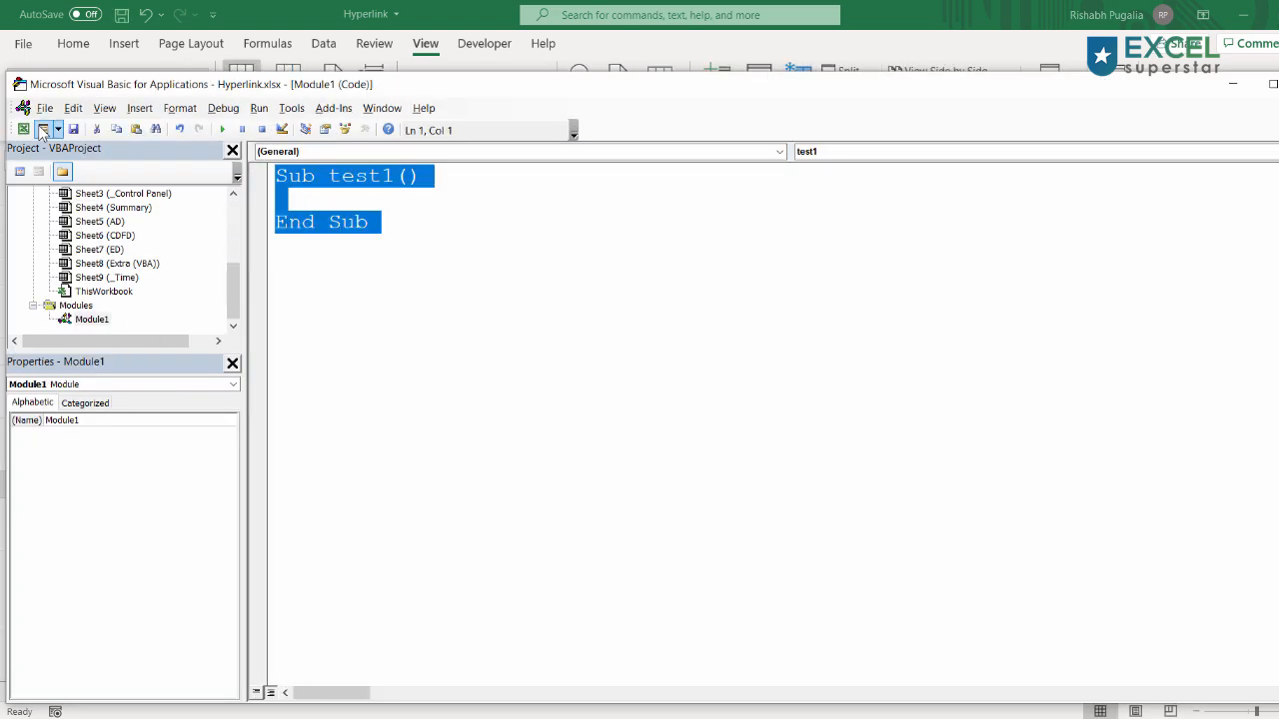
key("Delete")
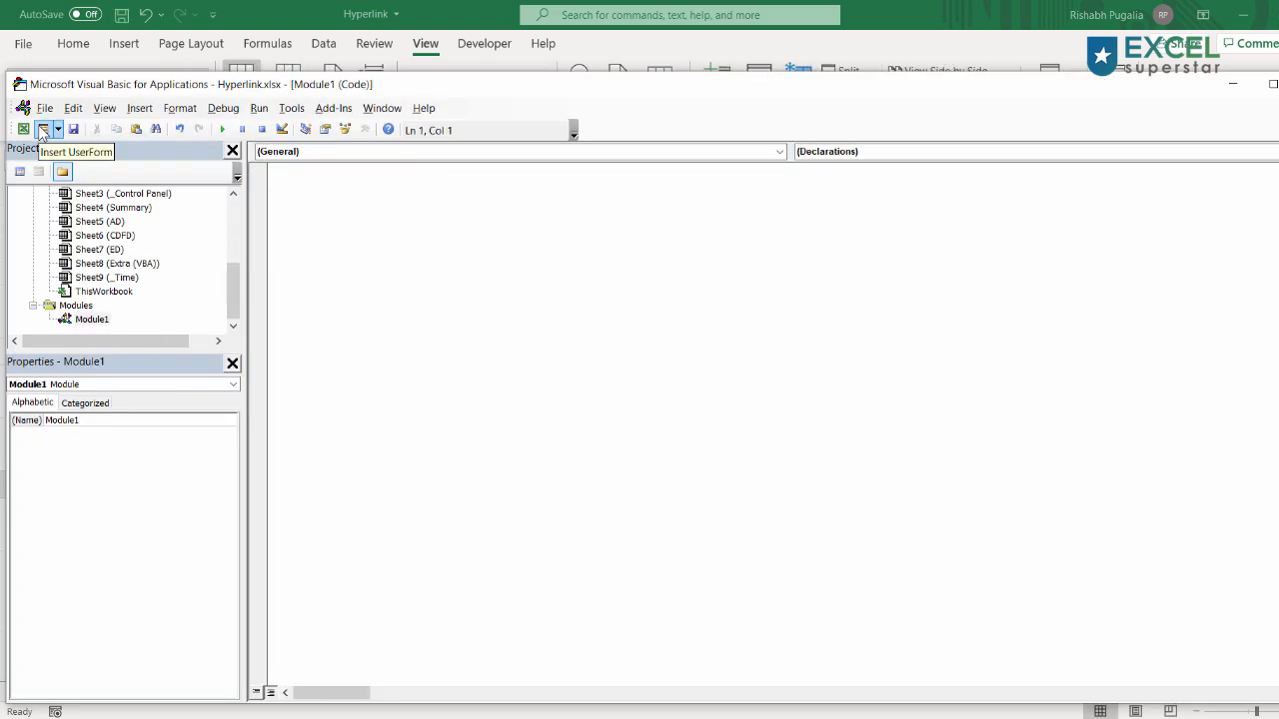
key("ctrl+v")
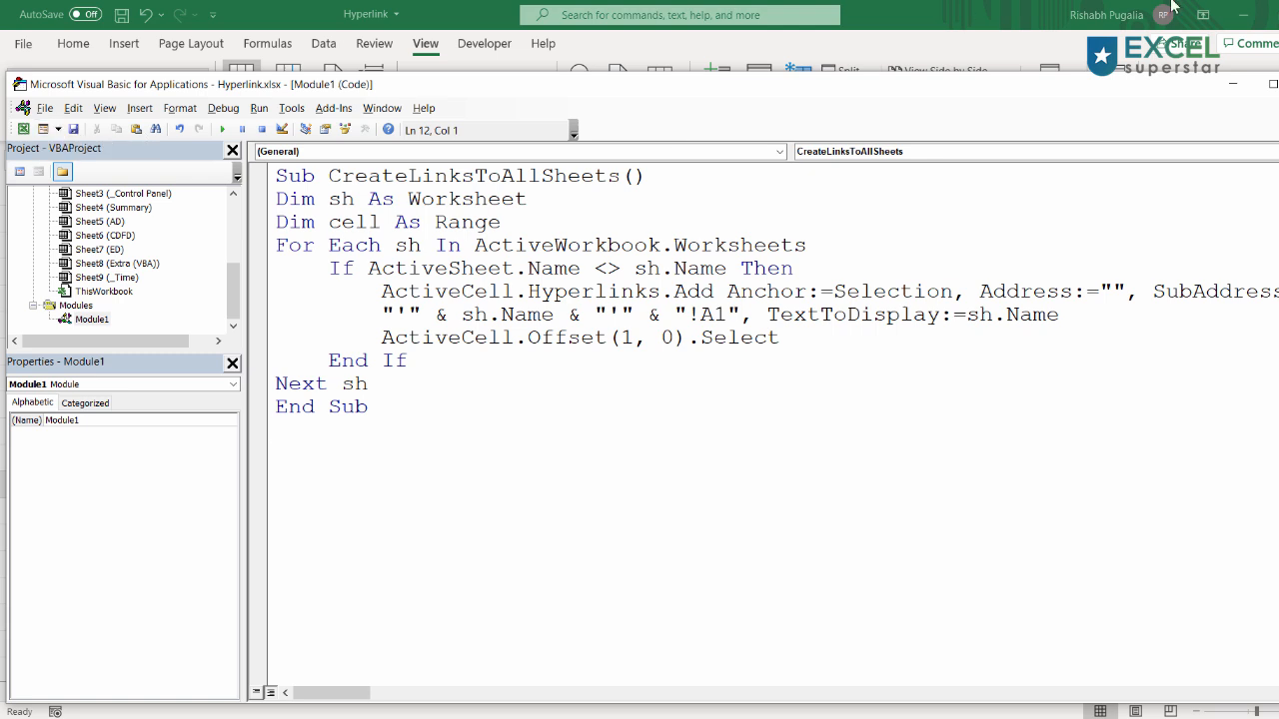
left_click_drag(708, 174, 329, 176)
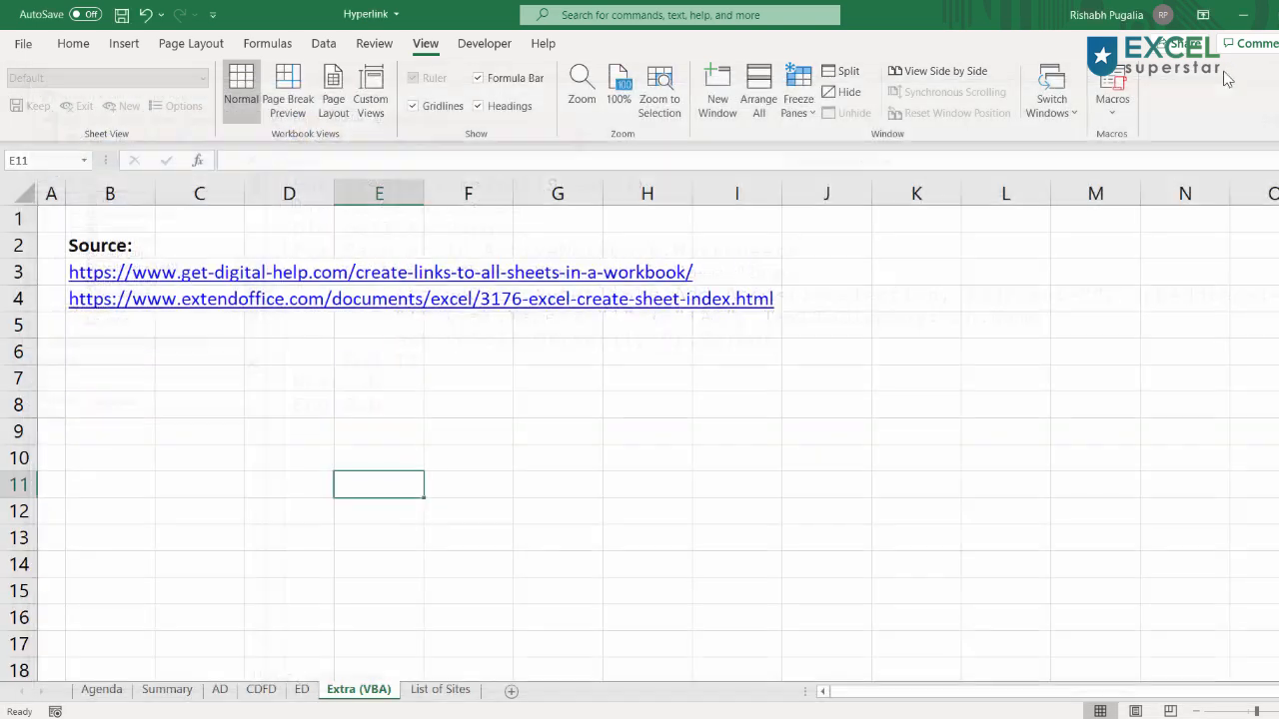
Run the CreateLinksToAllSheets macro on the Extra (VBA) sheet with the sheet index starting in cell B6
left_click(106, 351)
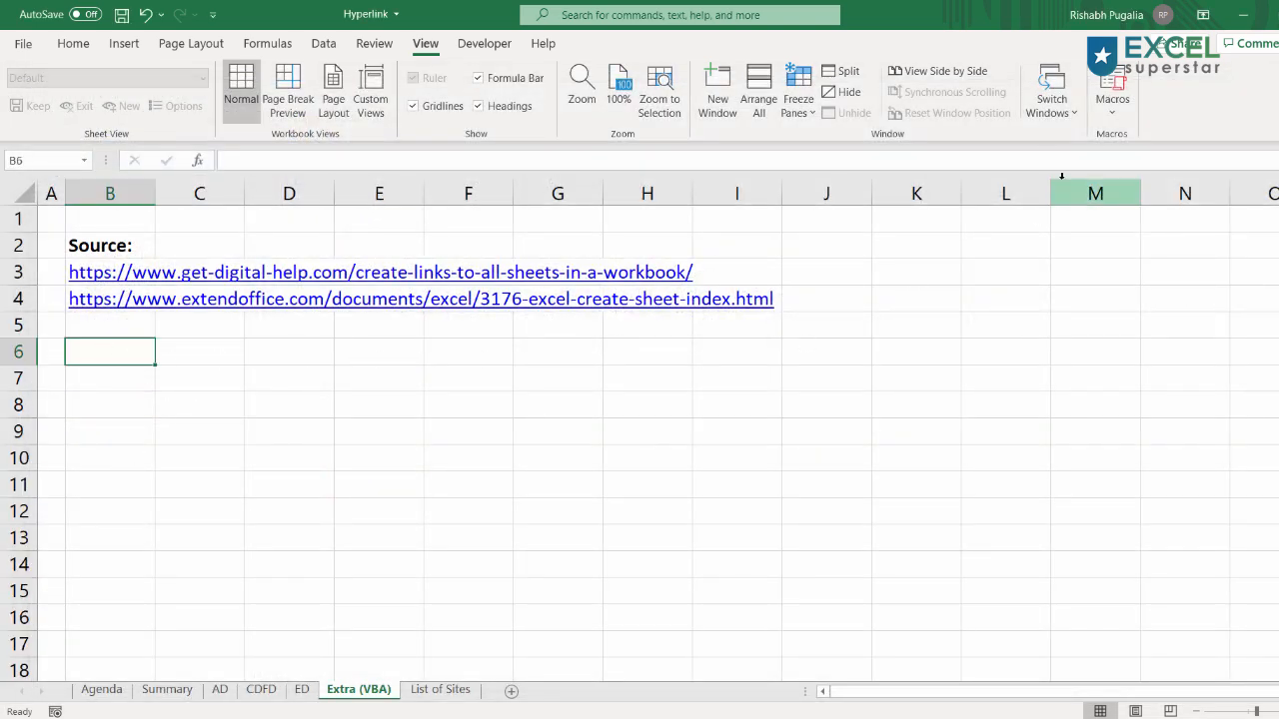
left_click(1112, 106)
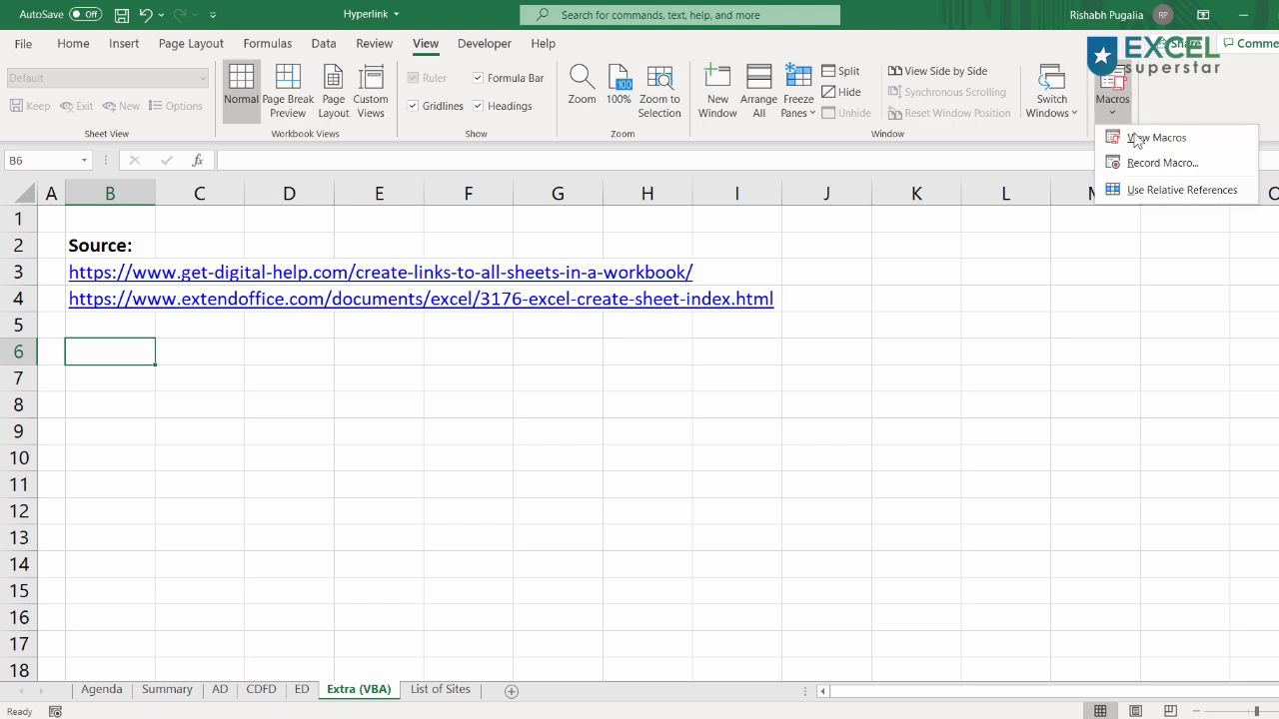
left_click(1149, 138)
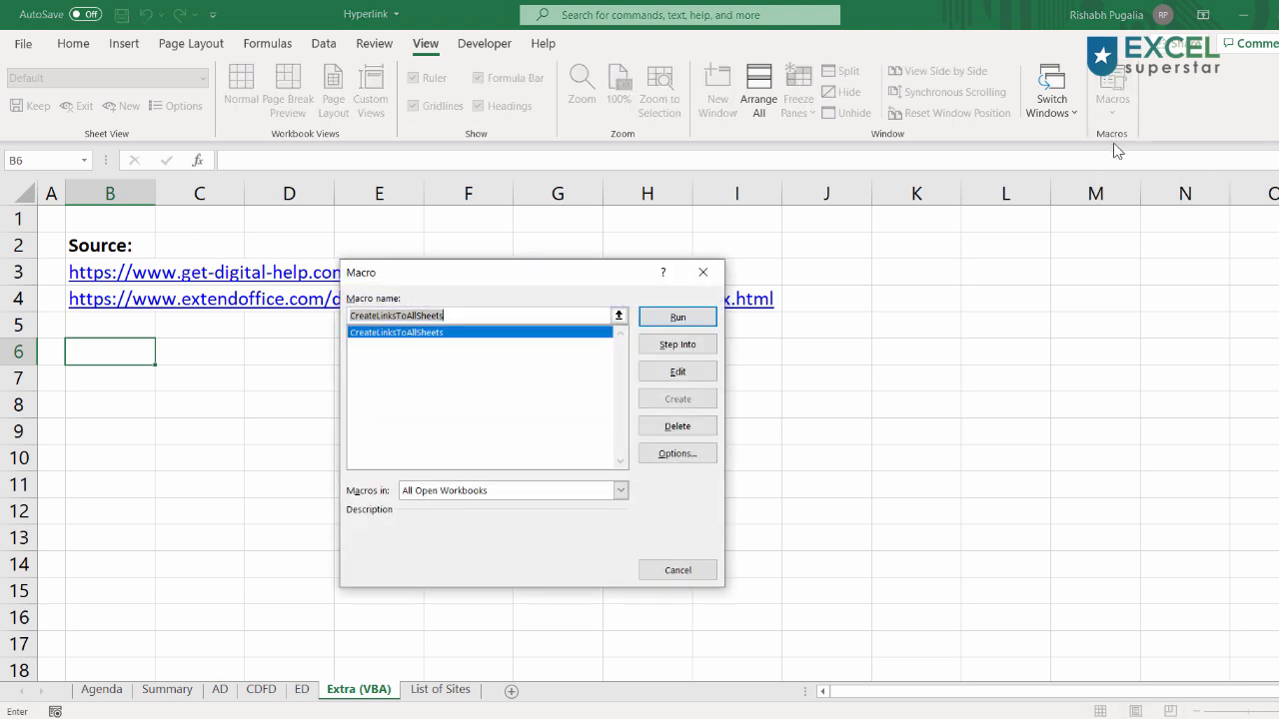
left_click(672, 316)
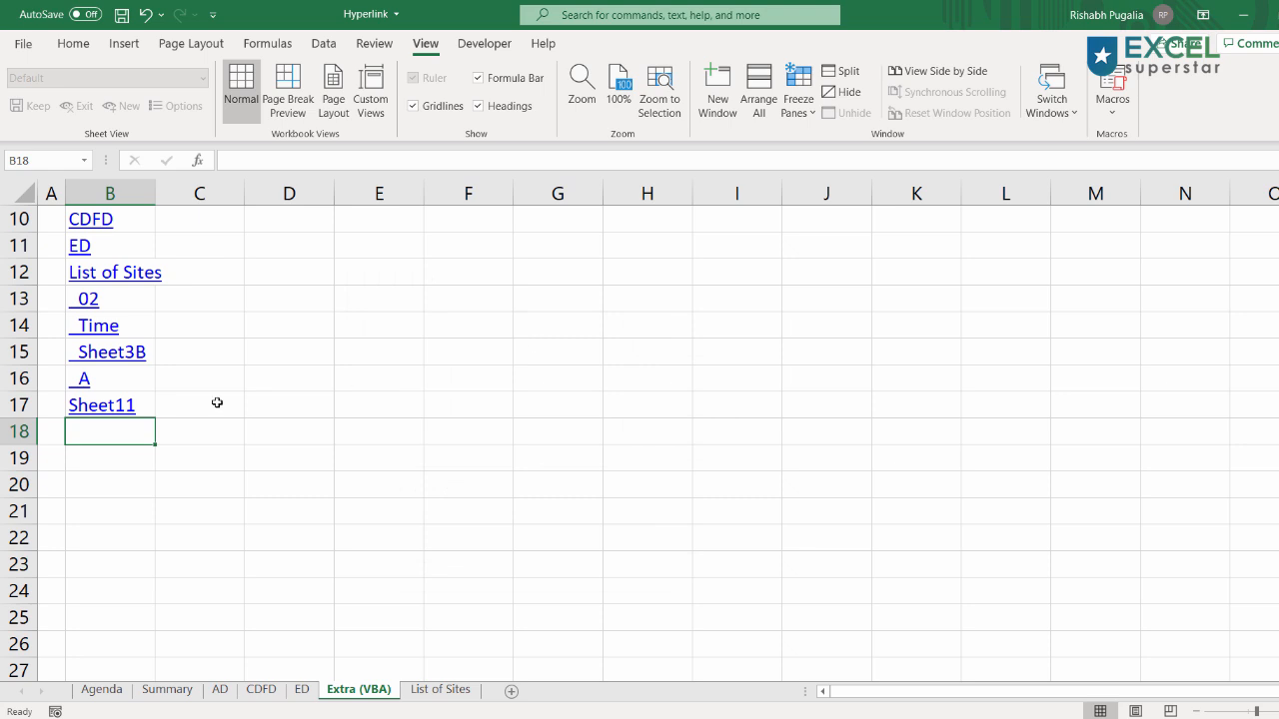
scroll(199, 412, "up", 3)
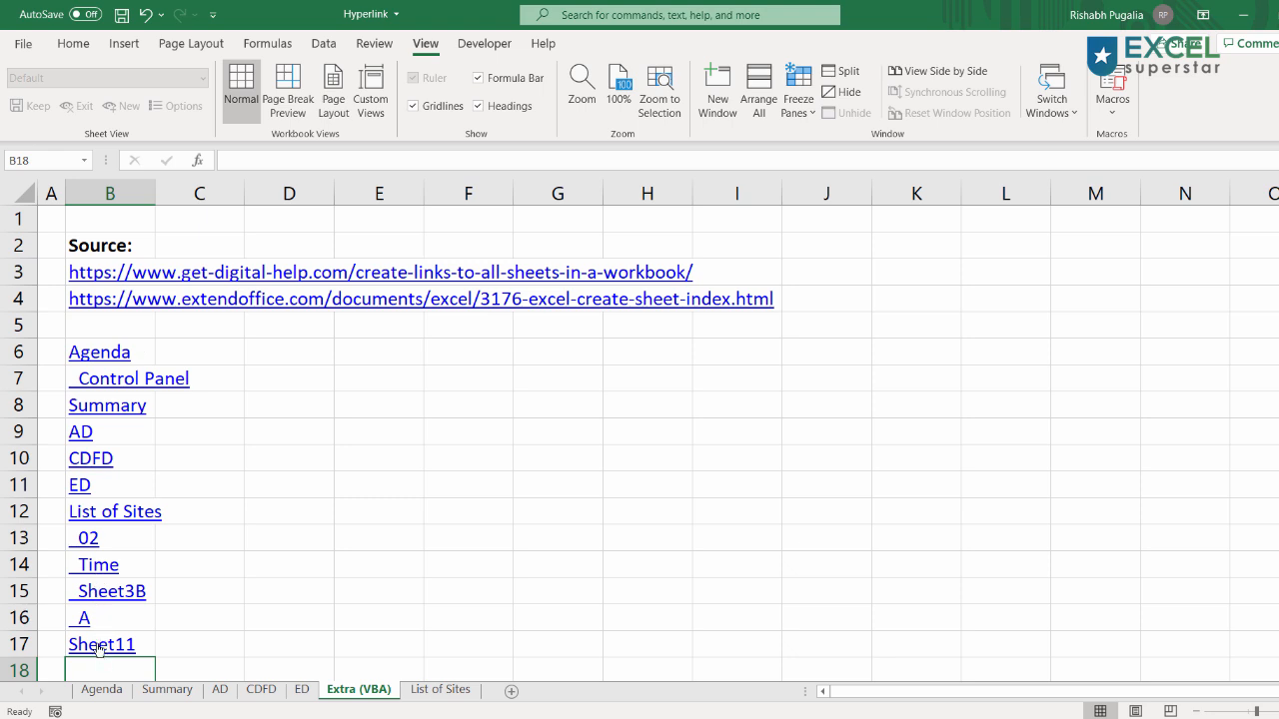
Check the workbook's list of hidden sheets against the sheet index without unhiding any of them
right_click(385, 689)
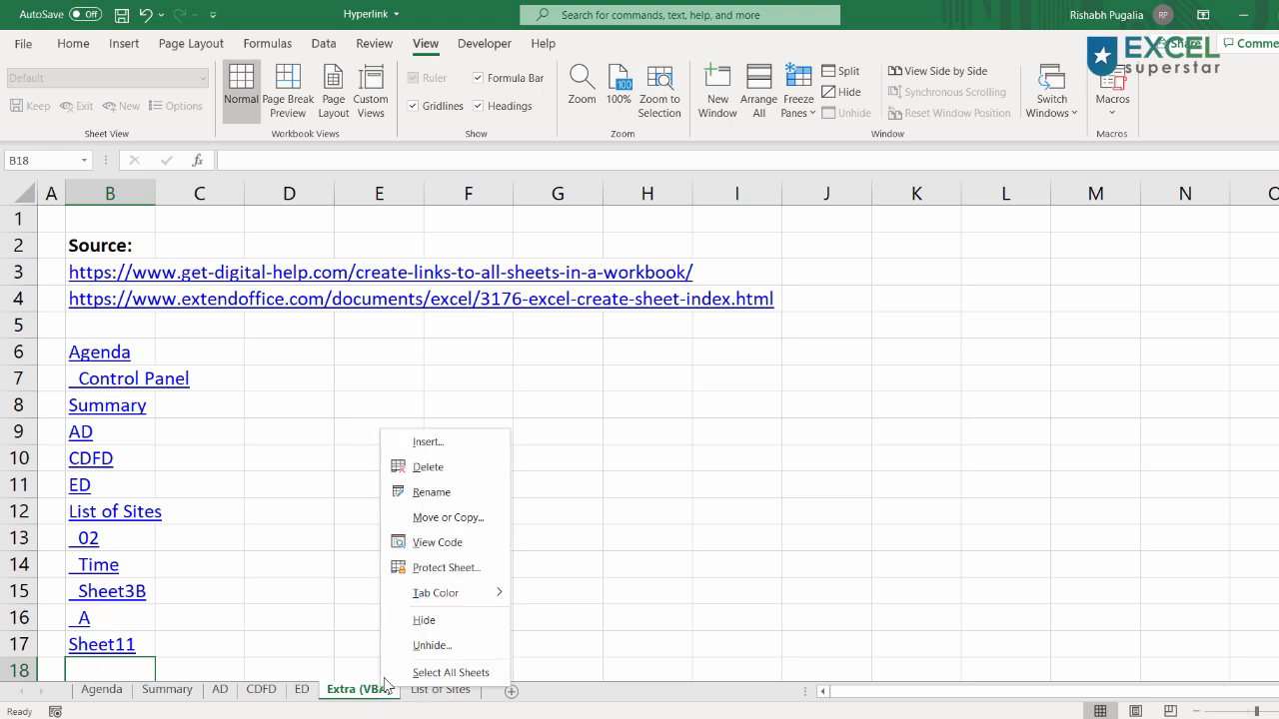
left_click(420, 646)
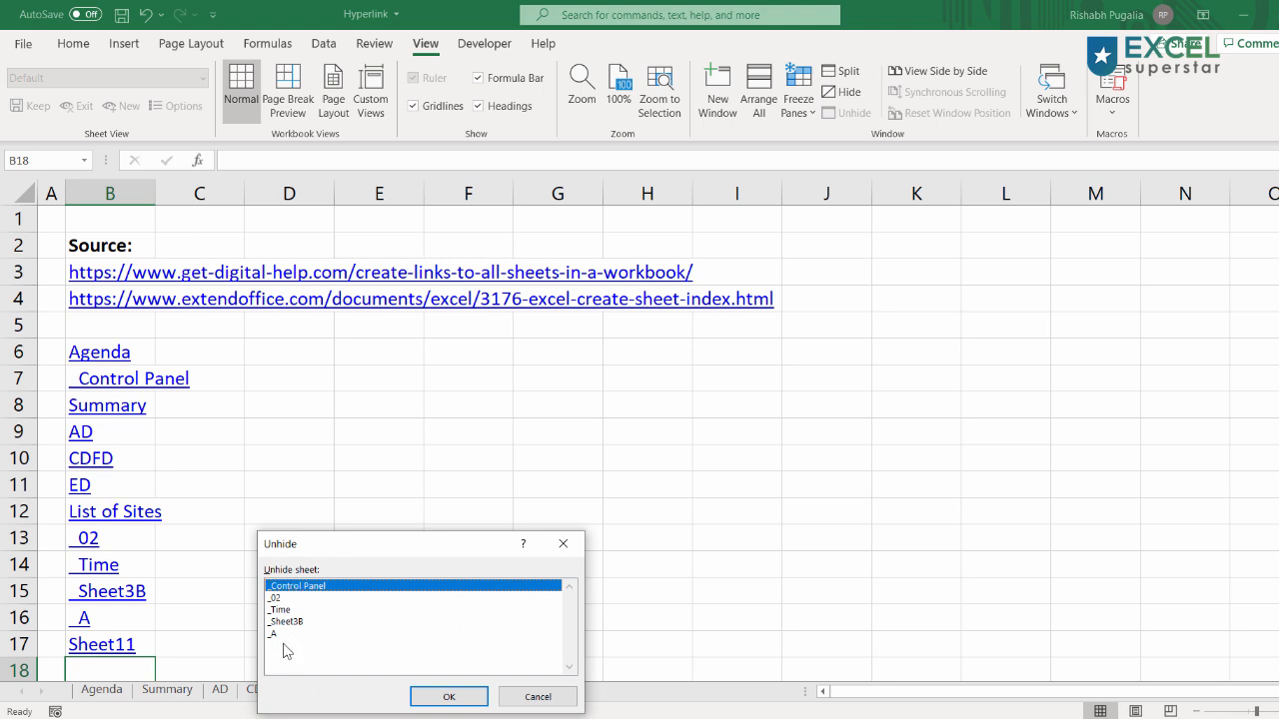
left_click(530, 697)
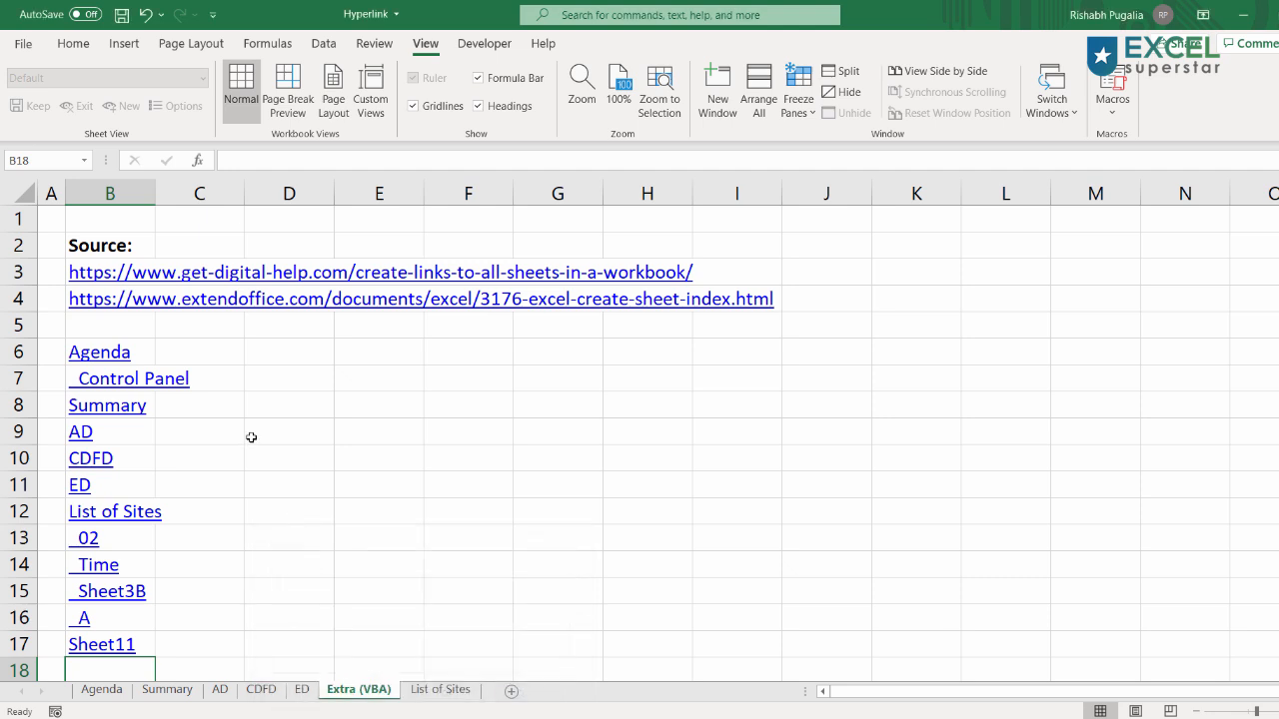
Test the Summary link in the sheet index, return to Extra (VBA) and select the index range B6:B17
left_click(118, 406)
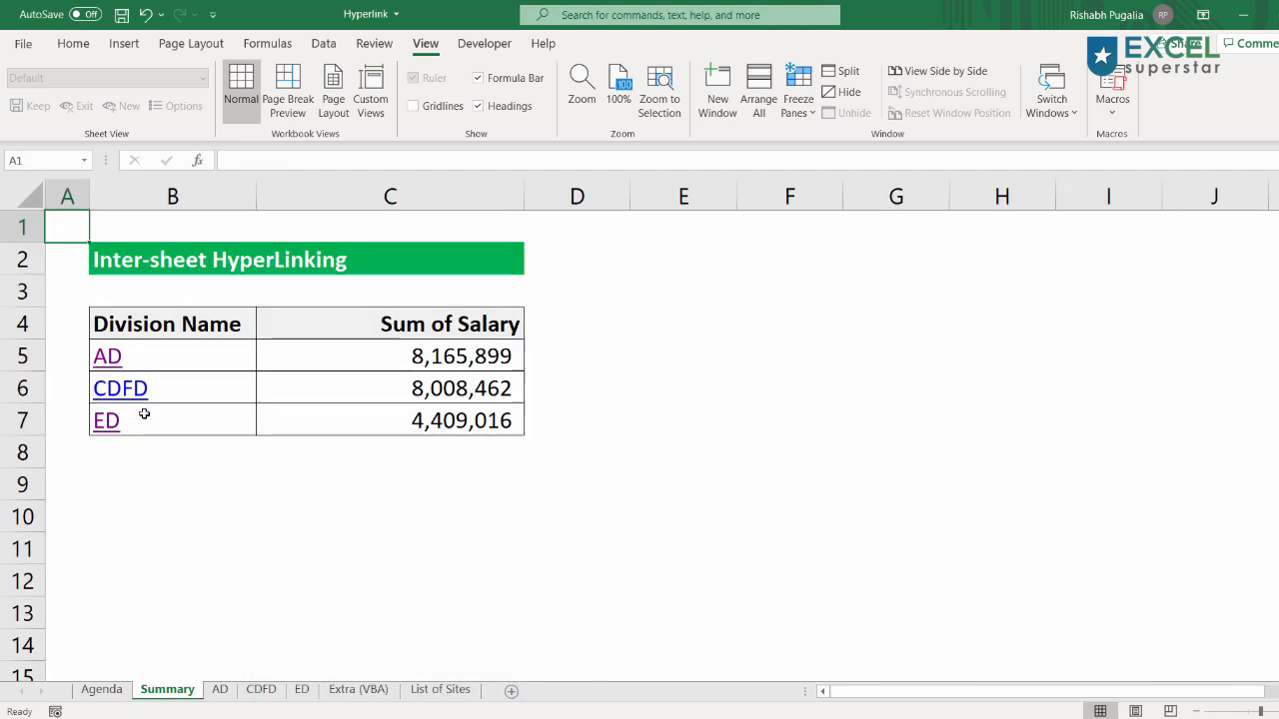
left_click(389, 690)
left_click_drag(147, 343, 132, 649)
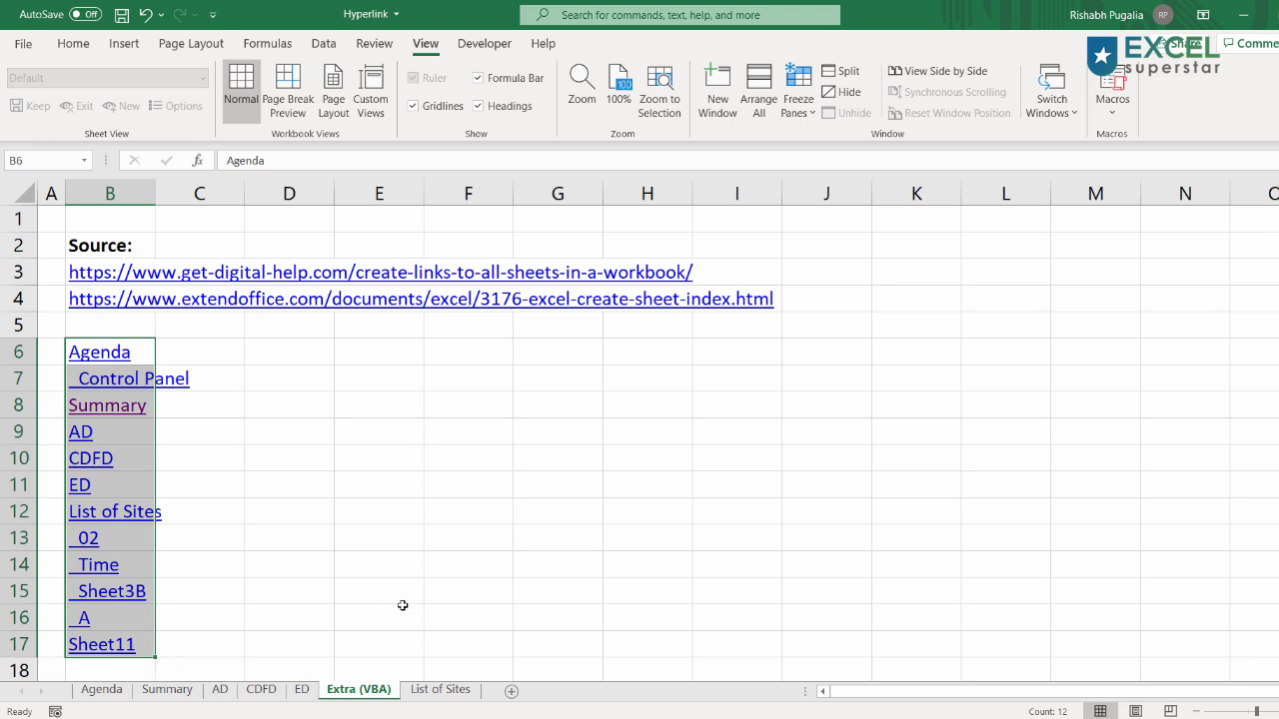
Run the CreateLinksToAllSheets macro again to build a second sheet index starting in cell D6
left_click(299, 350)
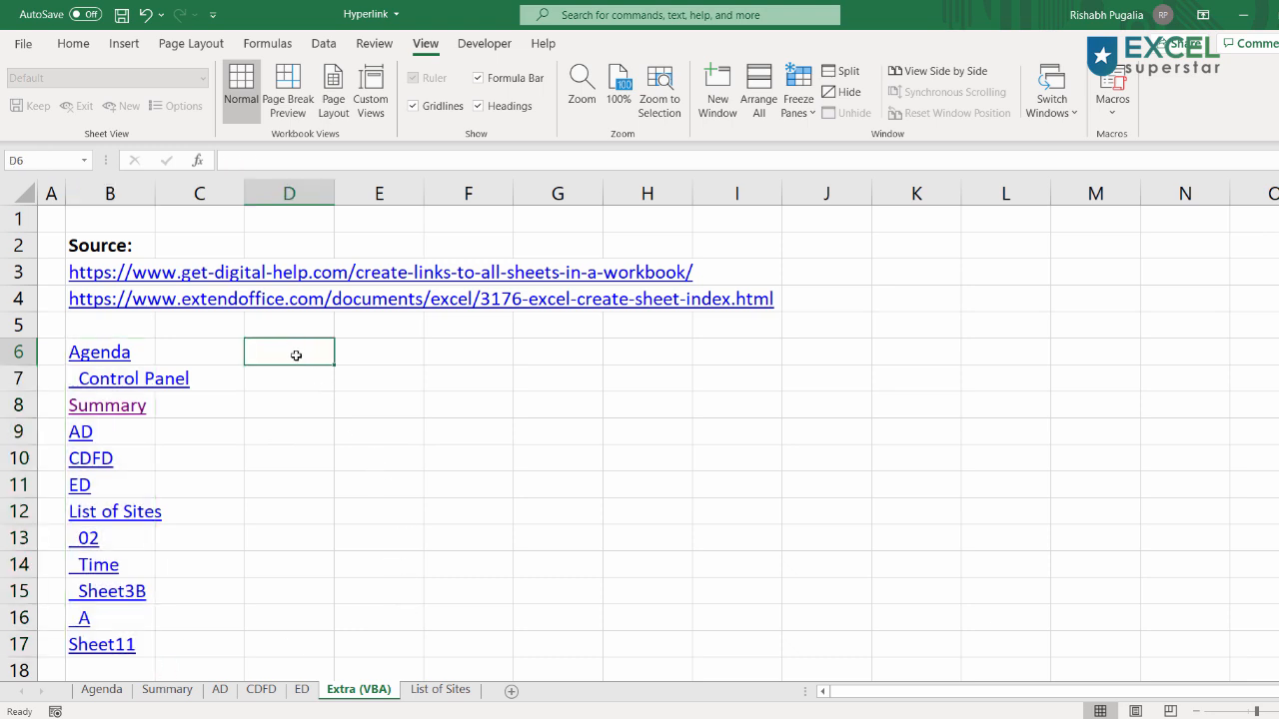
left_click(1112, 104)
left_click(1145, 140)
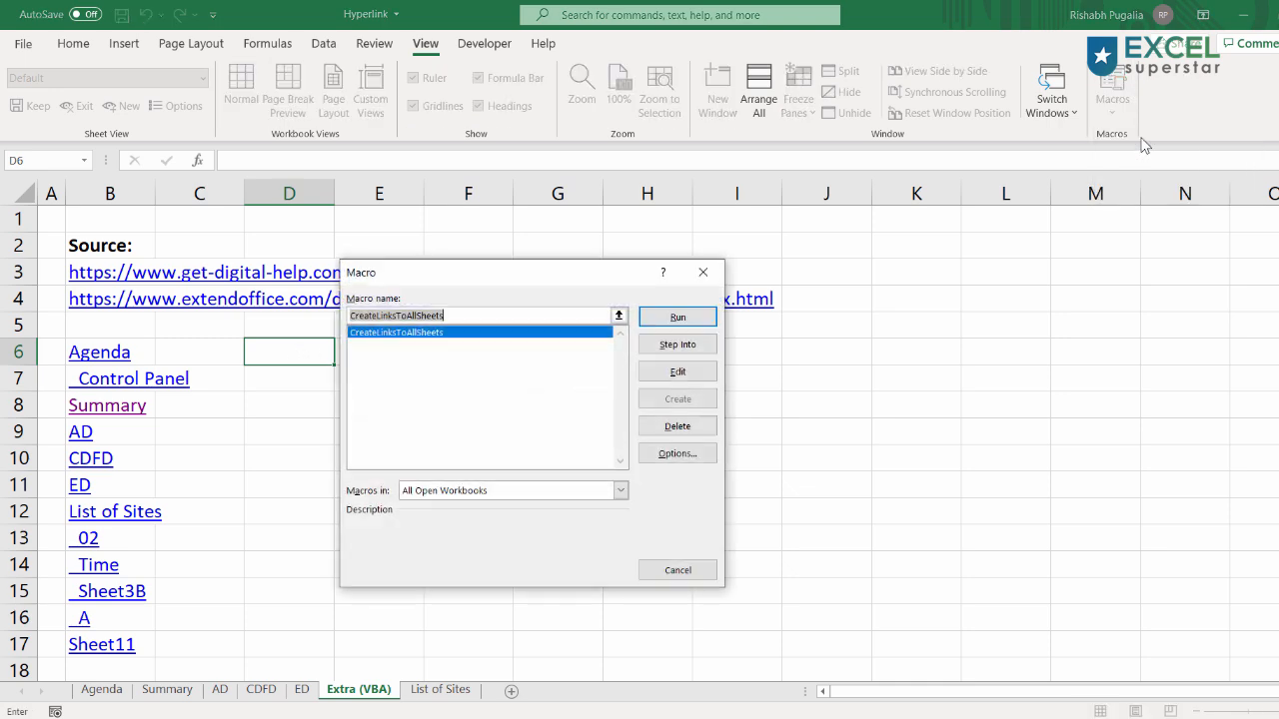
left_click(701, 315)
scroll(376, 316, "up", 3)
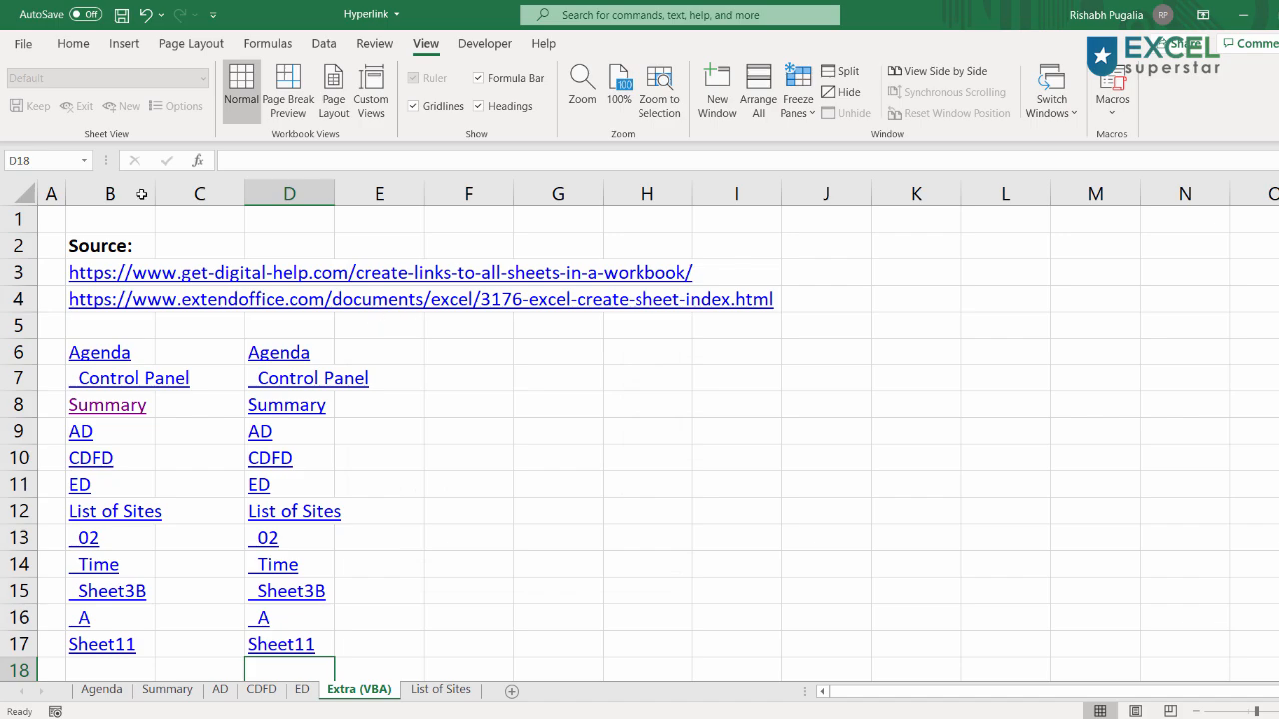
Look up the Excel Macro-Enabled Workbook (*.xlsm) format among the Save As file types, then leave without saving
left_click(22, 45)
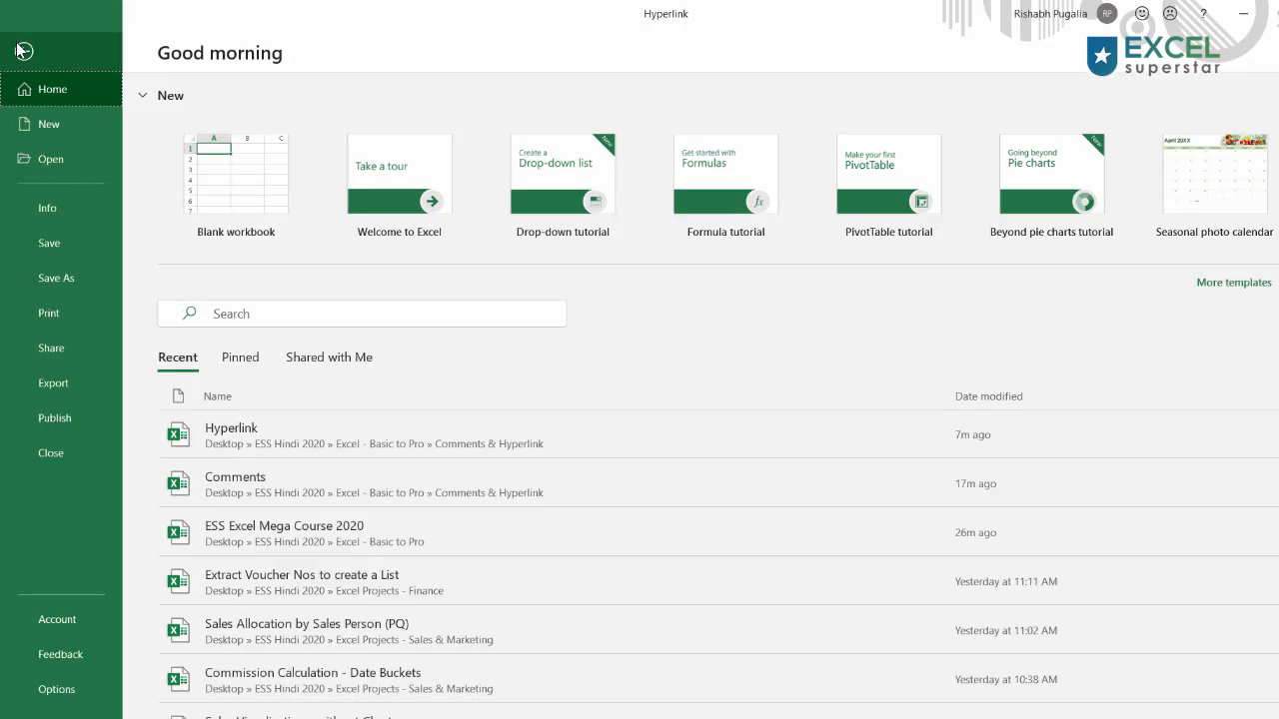
left_click(55, 270)
left_click(592, 157)
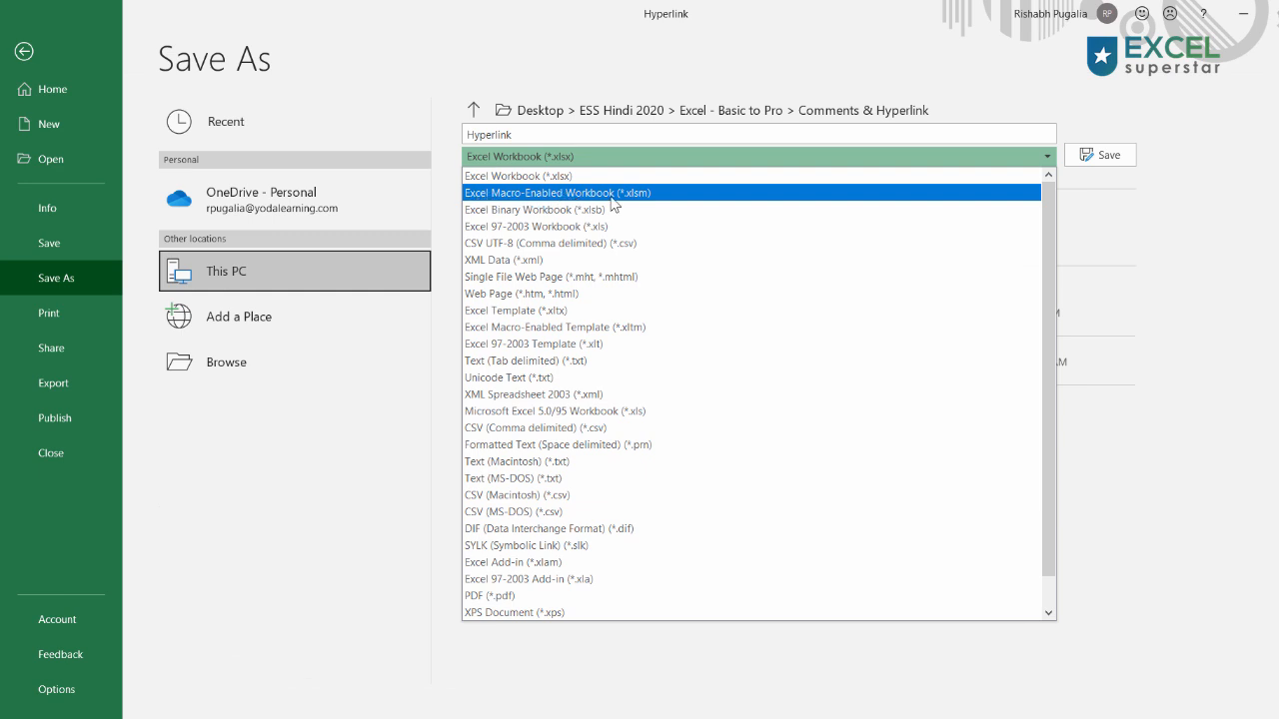
key("Escape")
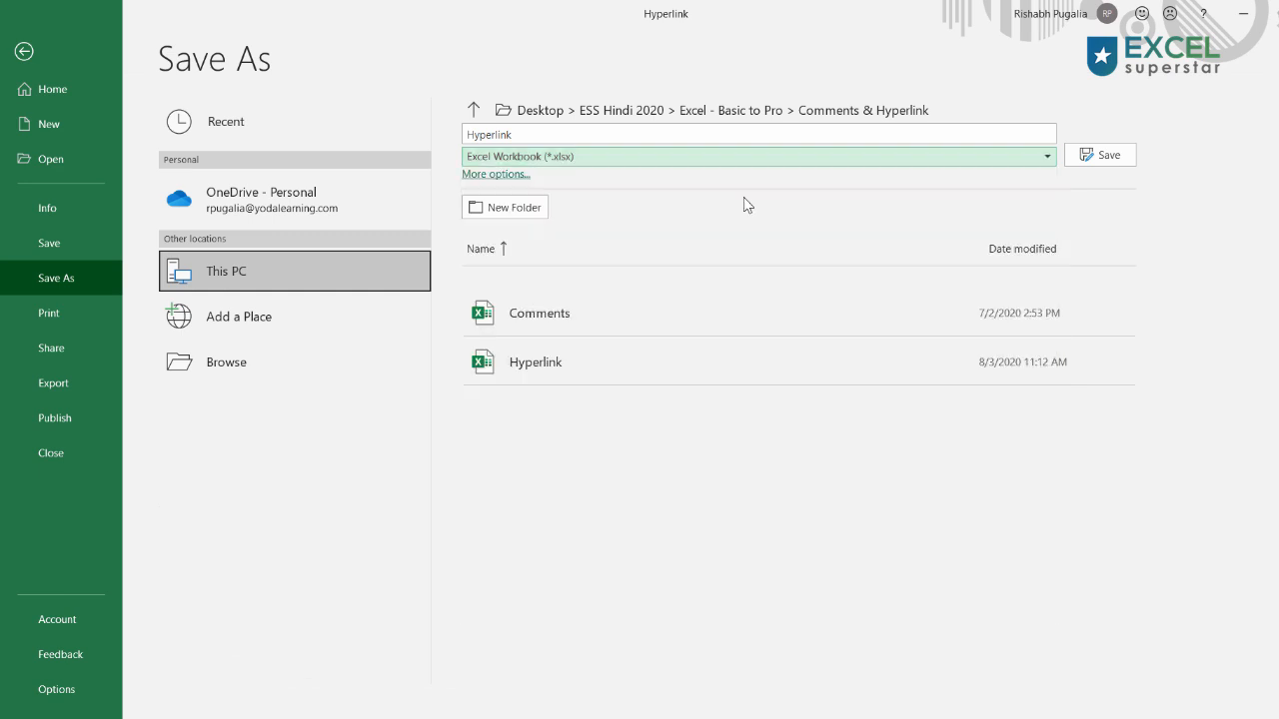
key("Escape")
Return to the Agenda sheet and select the topic "VBA Code to create an index page of hyperlinks" in B10
left_click(102, 691)
left_click(95, 448)
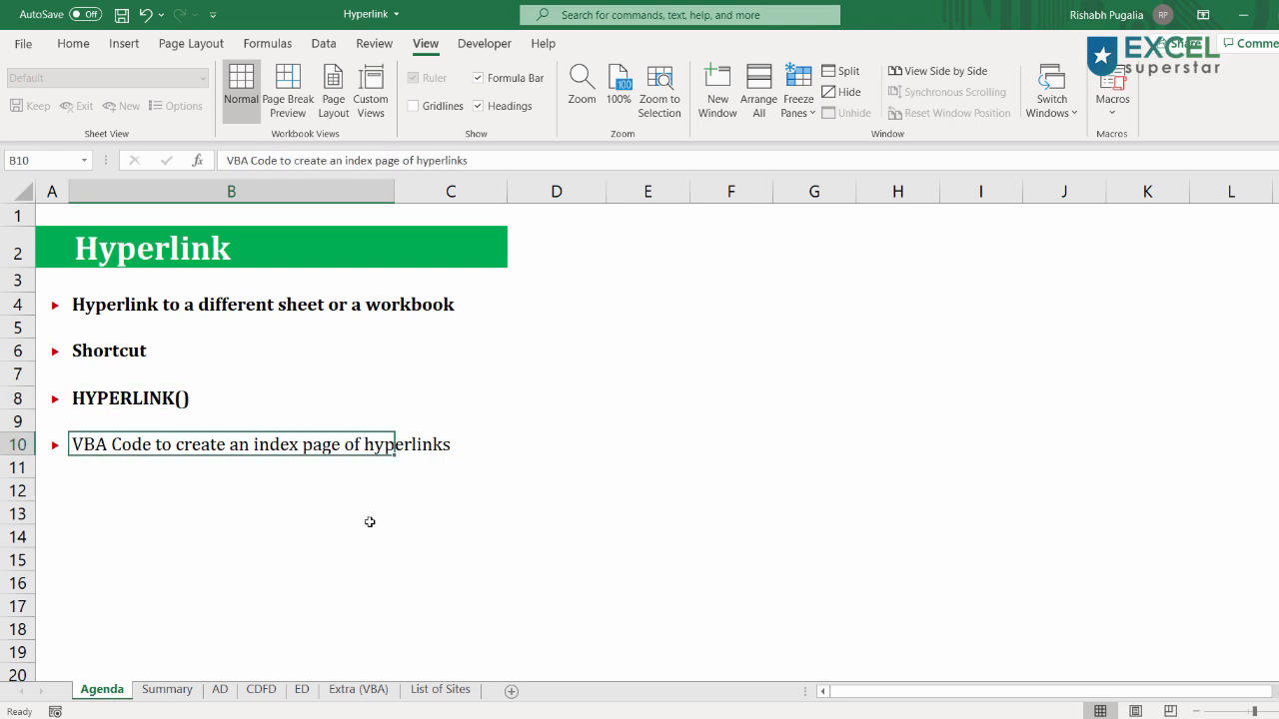